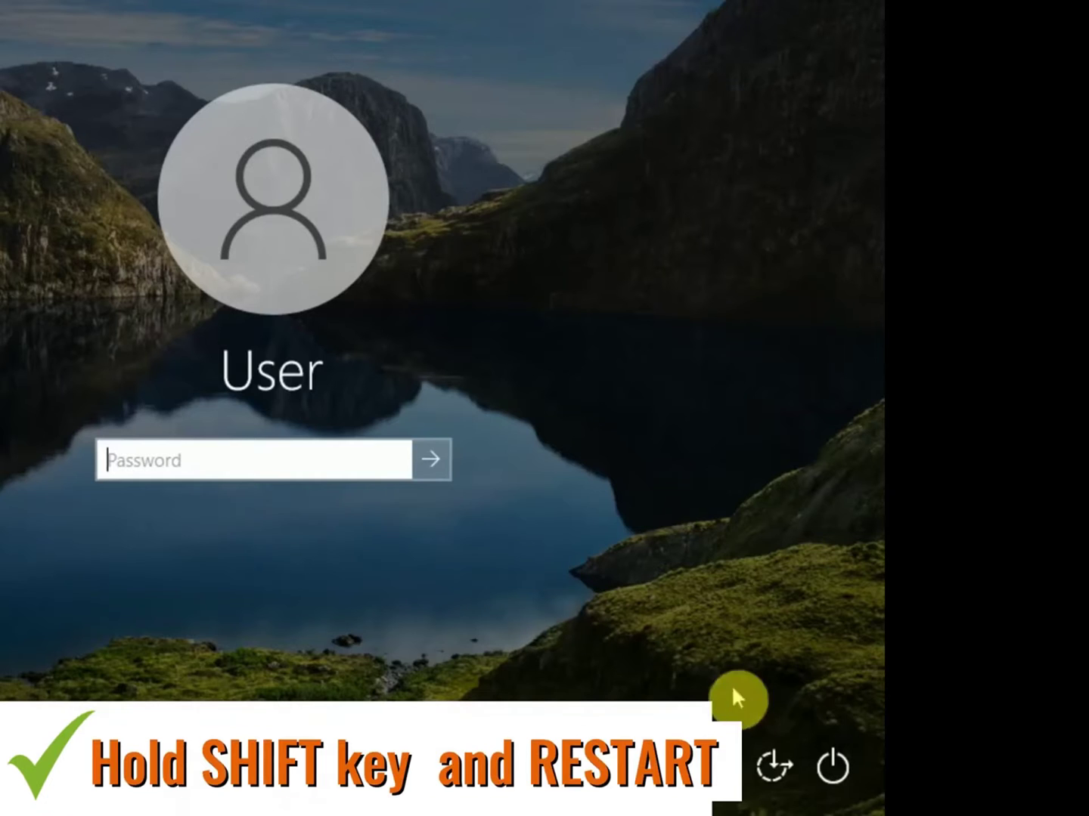
Step: Restart from the lock screen's power menu, confirming Restart anyway, to boot into recovery options
left_click(849, 778)
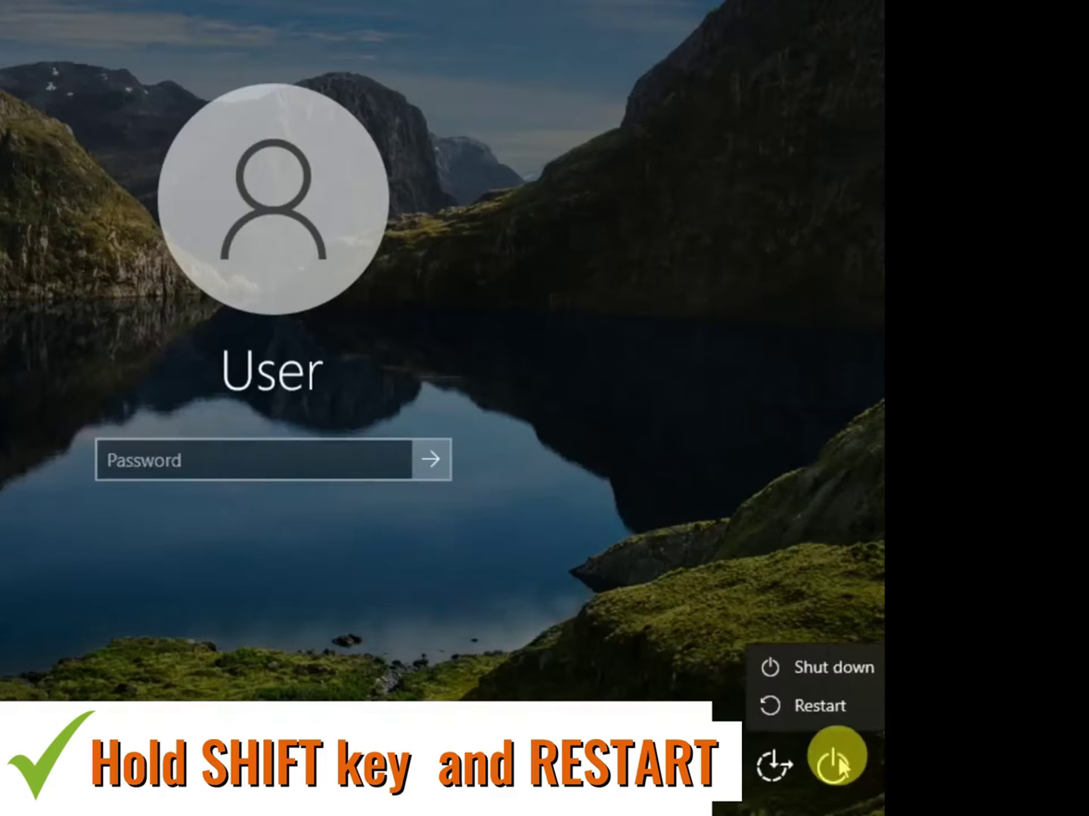
left_click(812, 708, "shift")
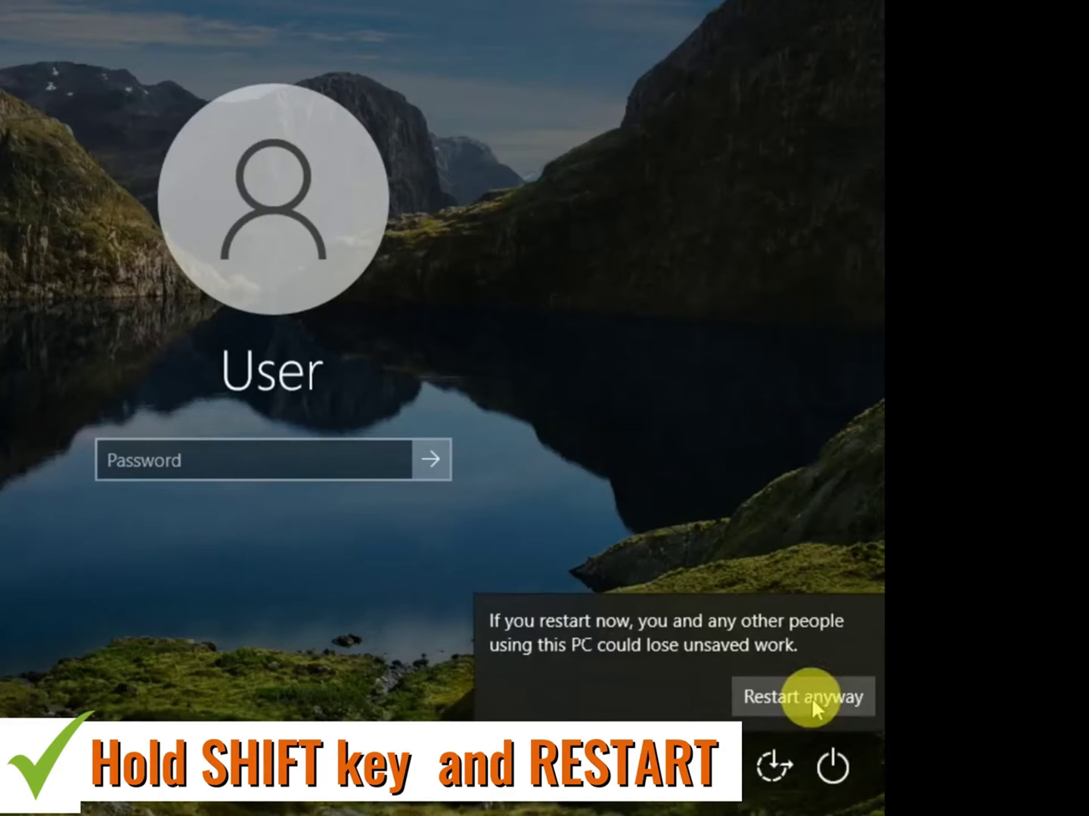
left_click(812, 701, "shift")
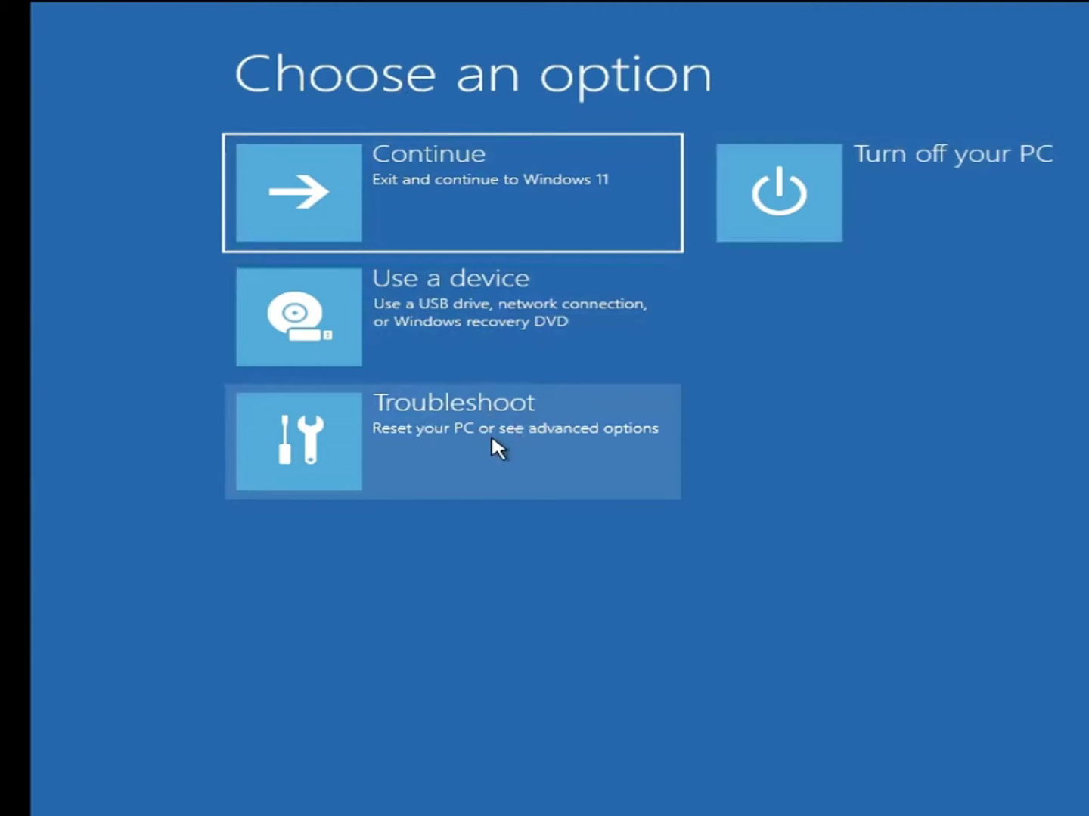
Step: Go through Troubleshoot, Advanced options and See more recovery options to start System Image Recovery
left_click(513, 432)
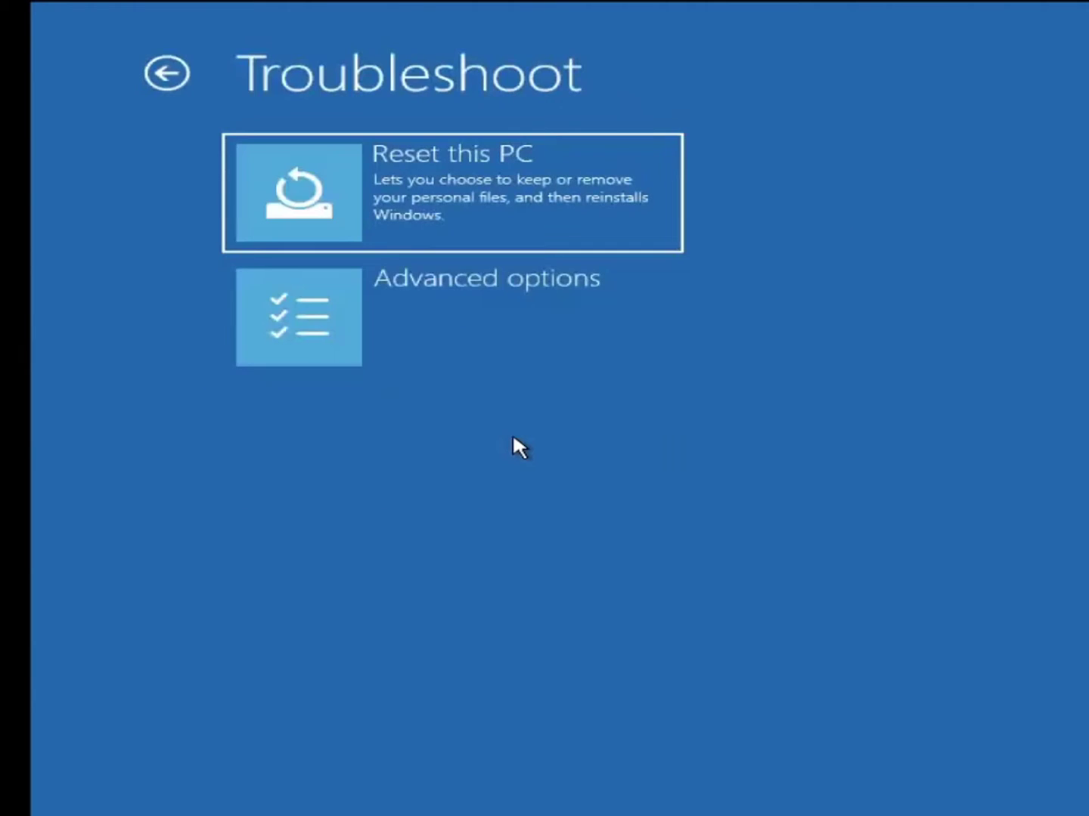
left_click(504, 306)
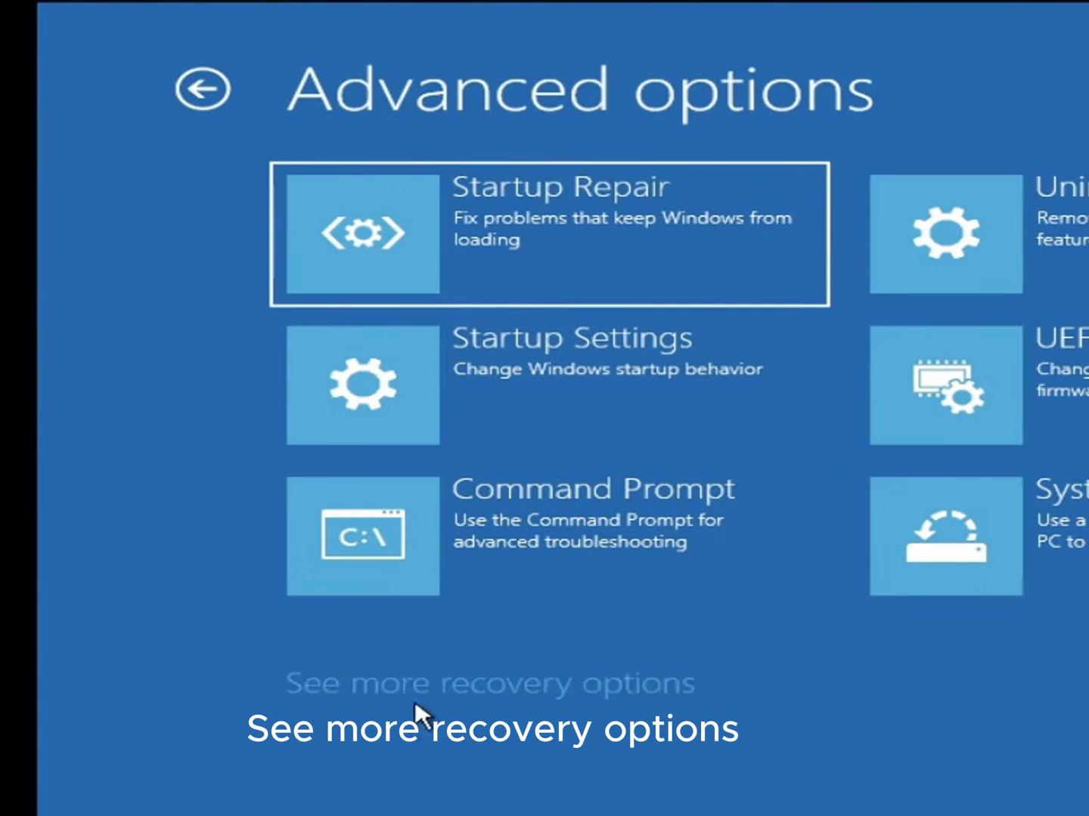
left_click(594, 689)
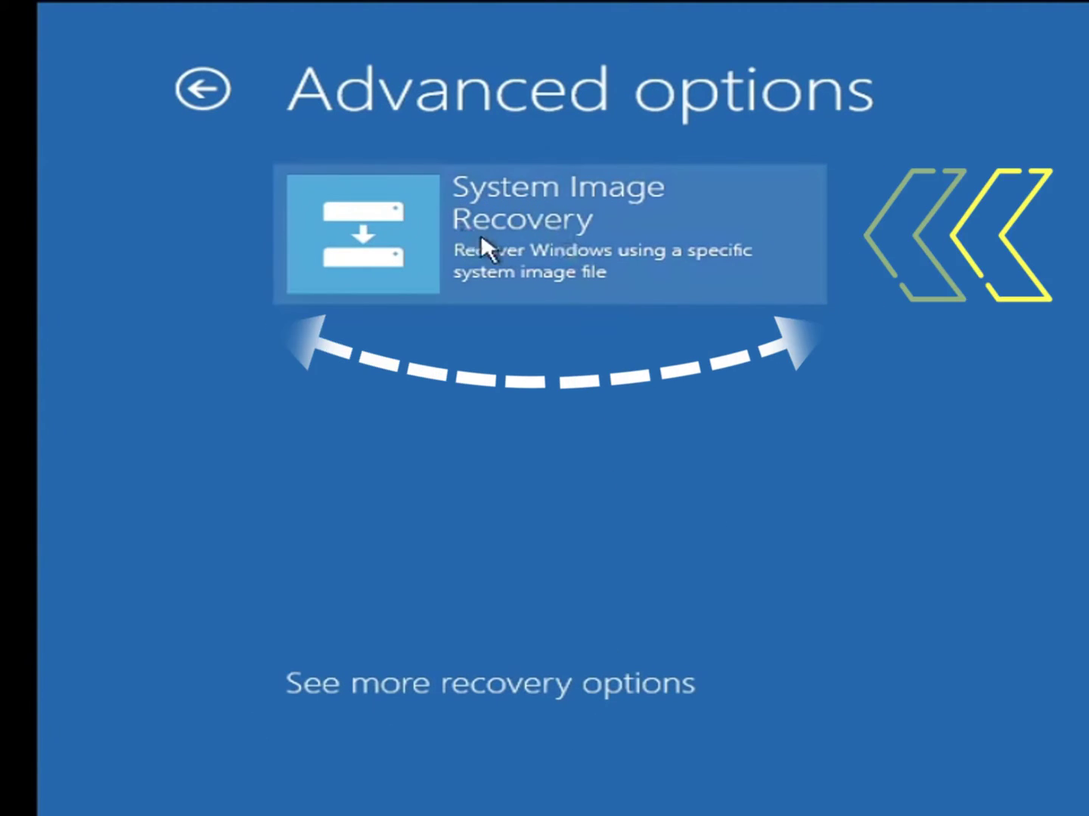
left_click(559, 220)
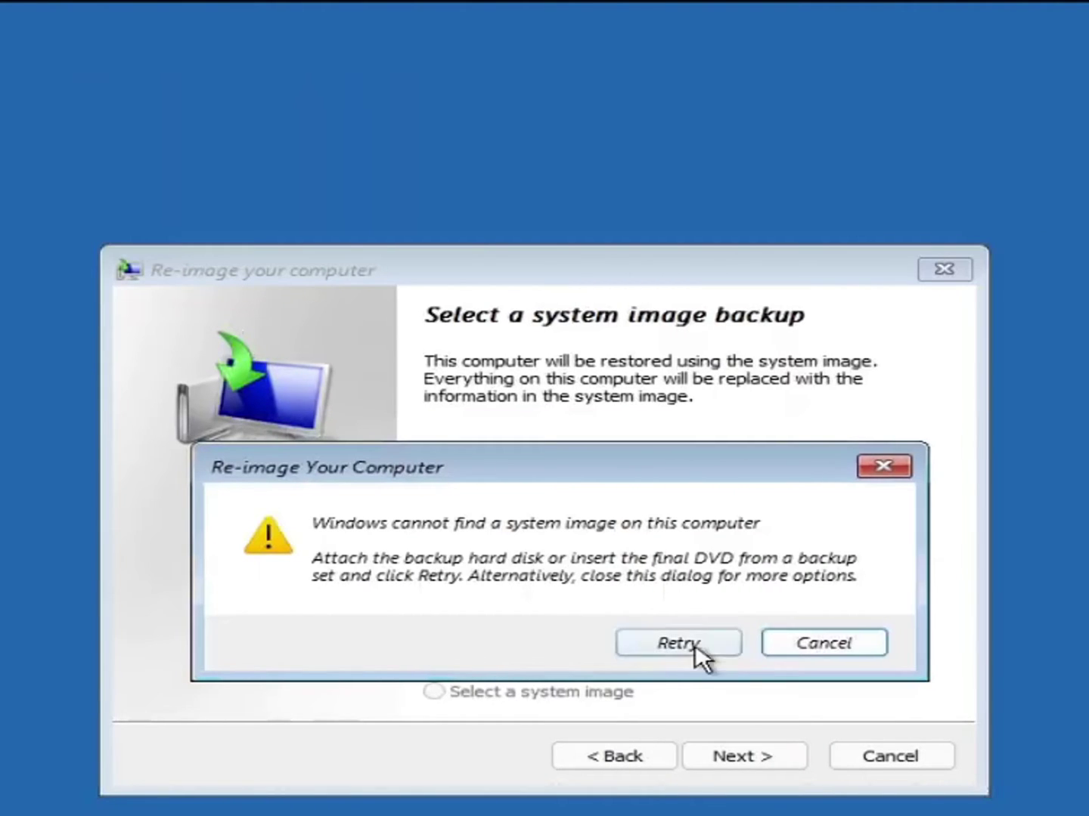
Step: Dismiss the no-image error and reach the driver file browser via Advanced > Install a driver
left_click(810, 643)
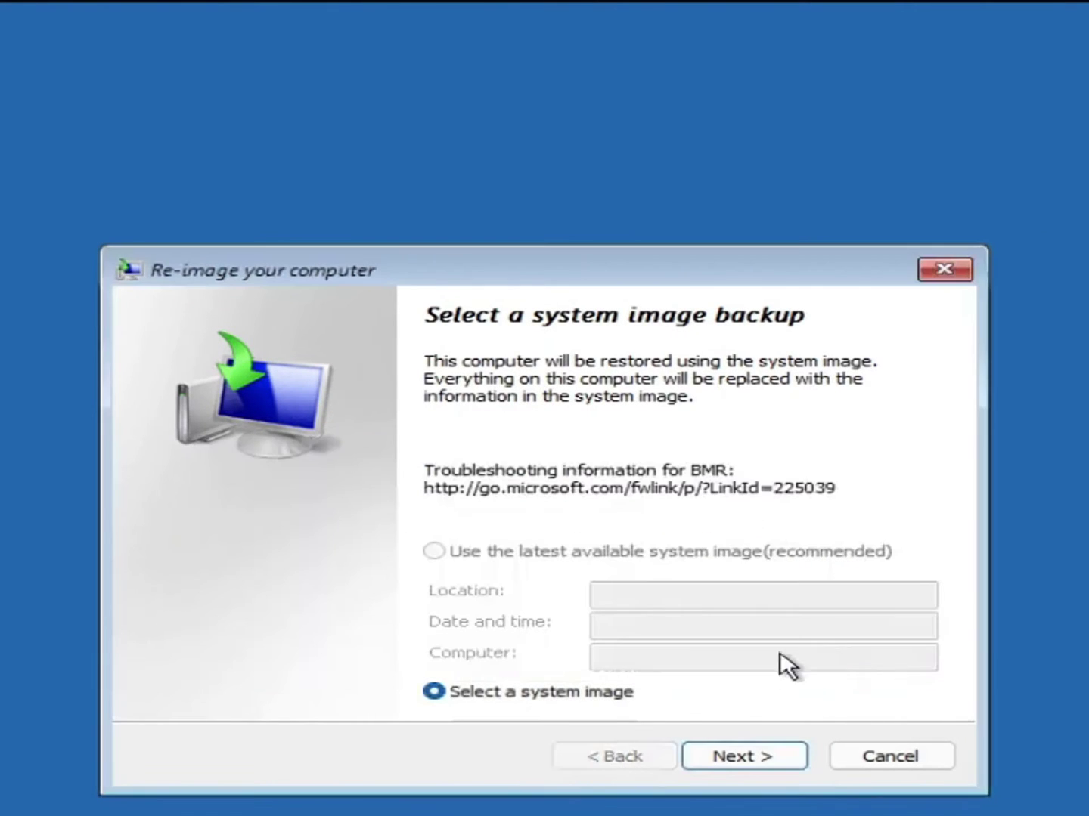
left_click(771, 762)
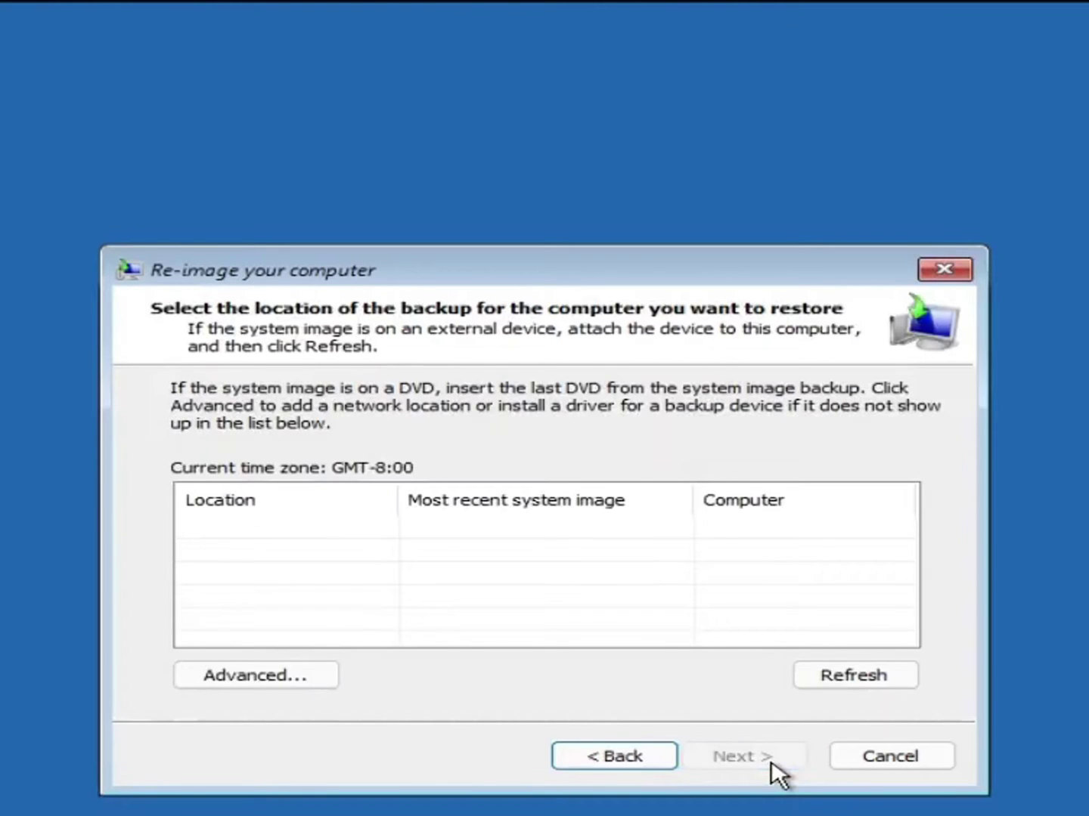
left_click(314, 681)
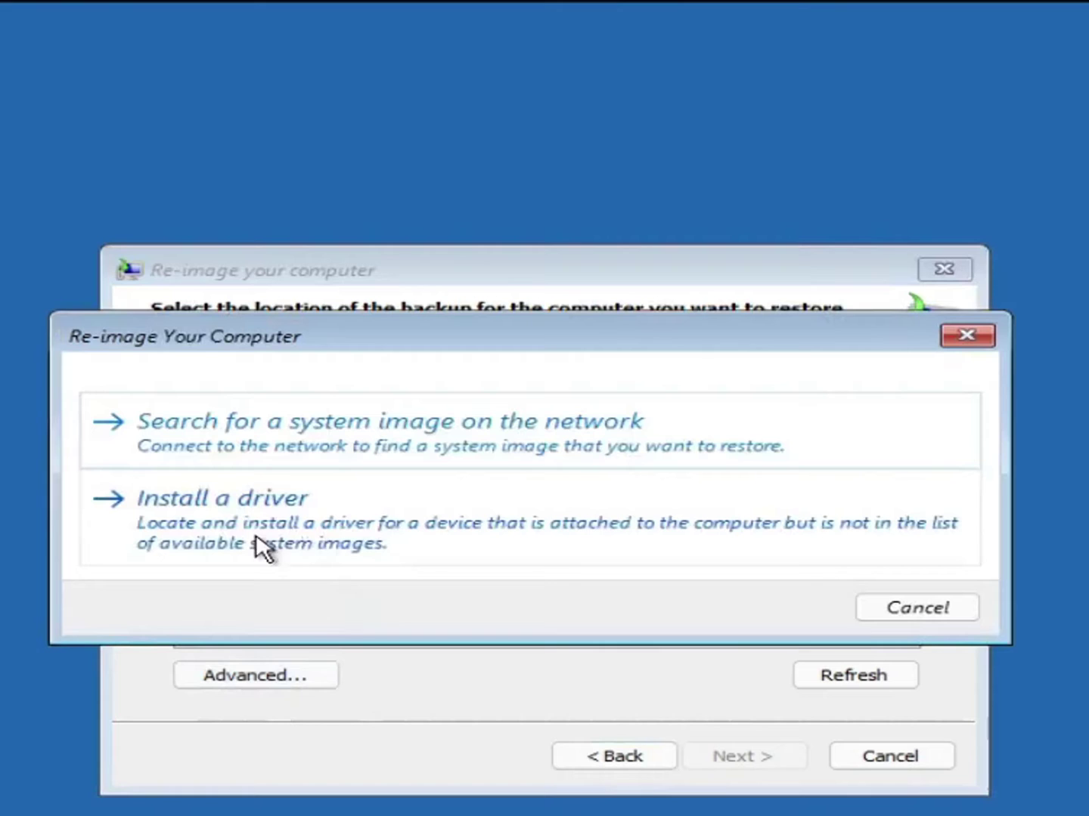
left_click(397, 529)
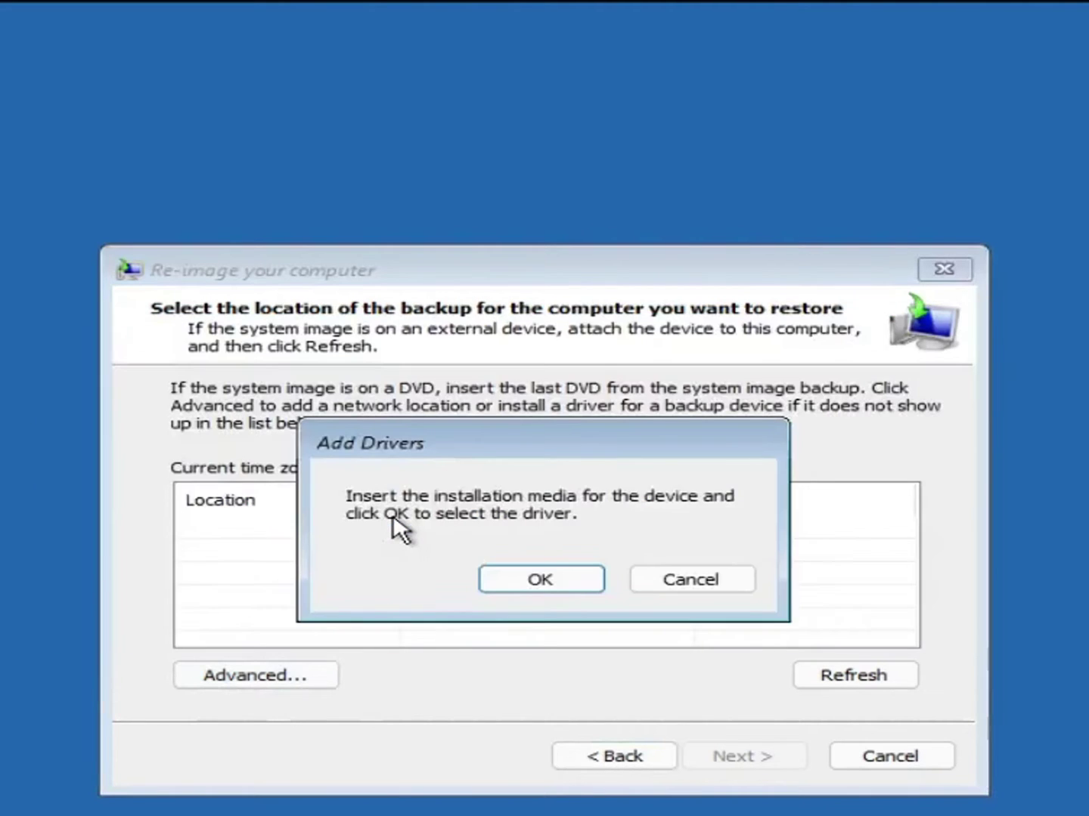
left_click(518, 583)
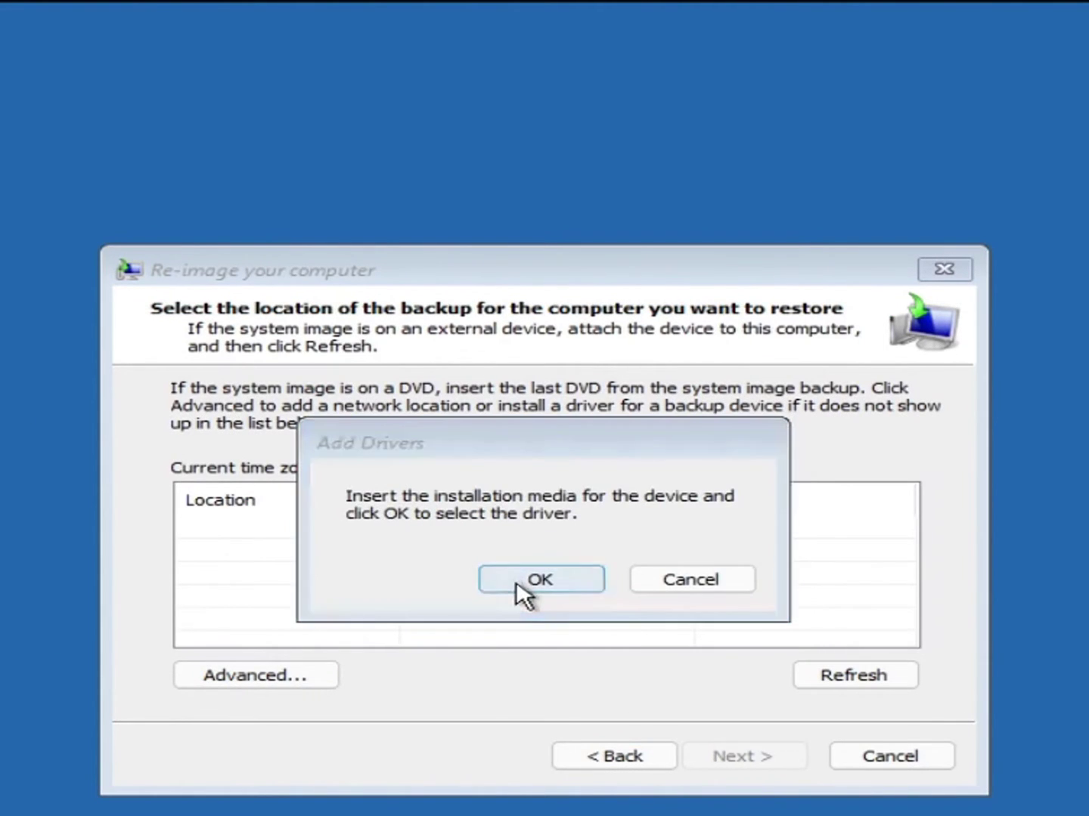
Step: Navigate the Open dialog from This PC through Local Disk (C:) into Windows\System32
left_click_drag(626, 483, 612, 463)
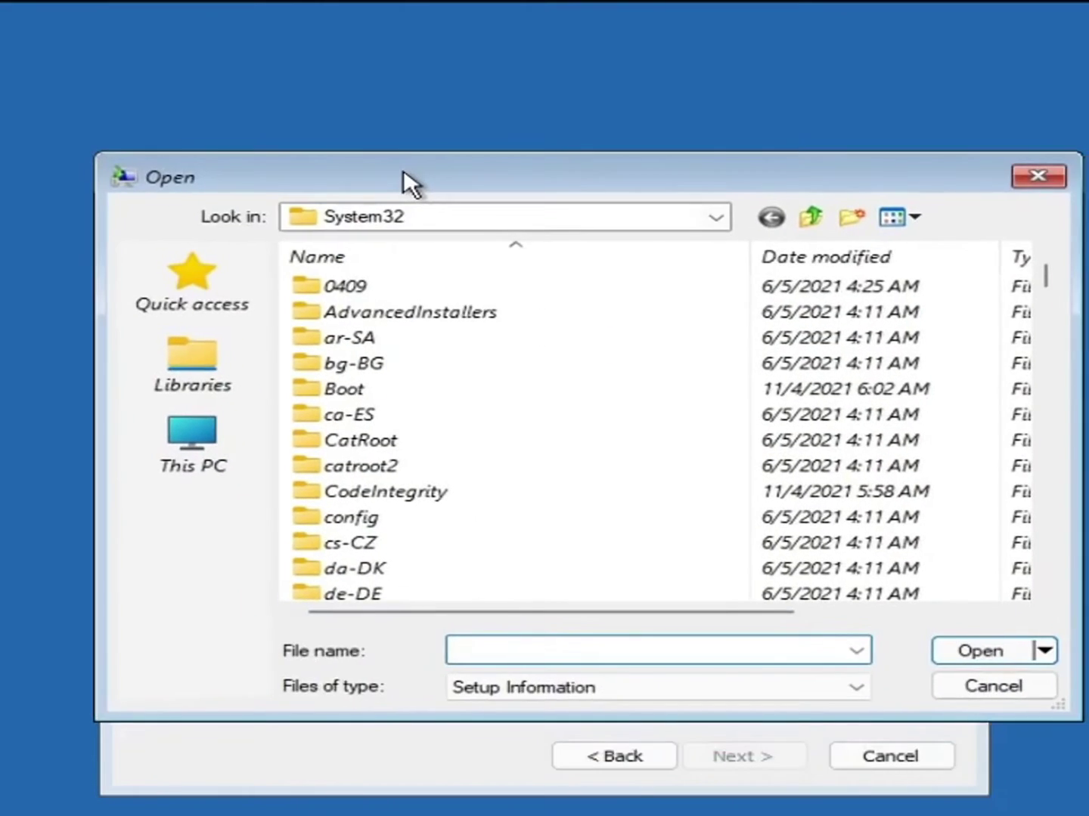
left_click_drag(408, 184, 372, 248)
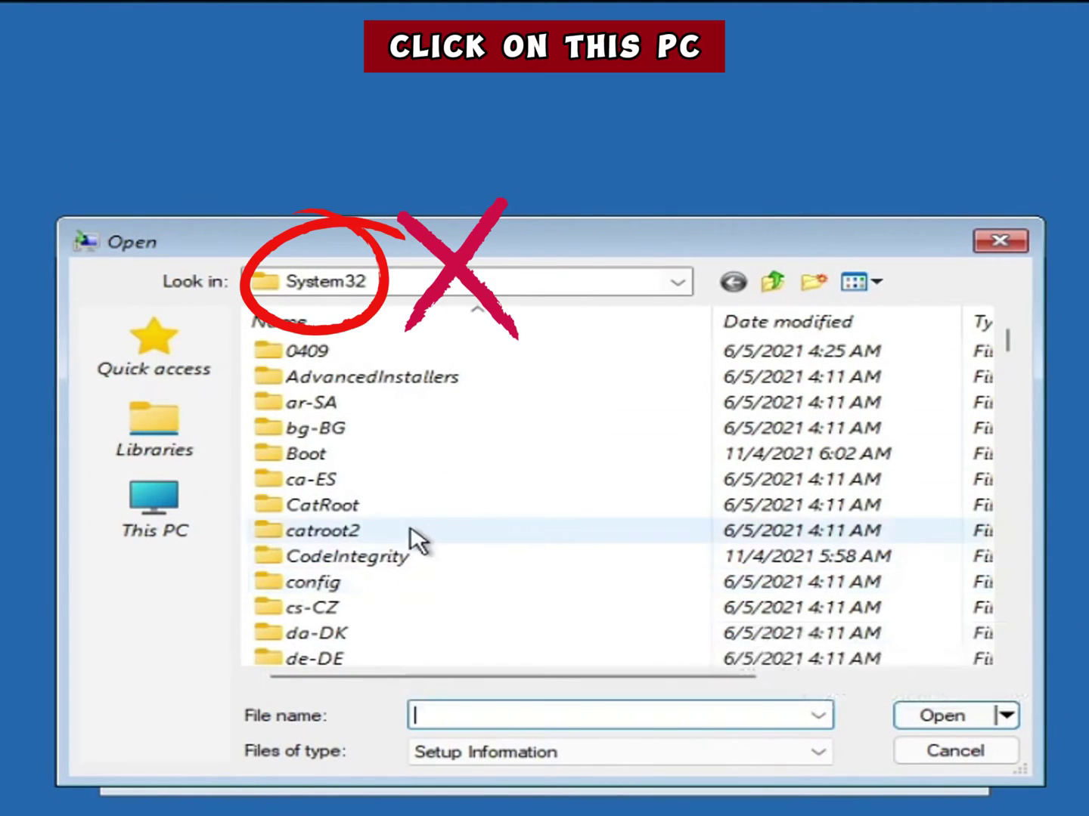
left_click(173, 520)
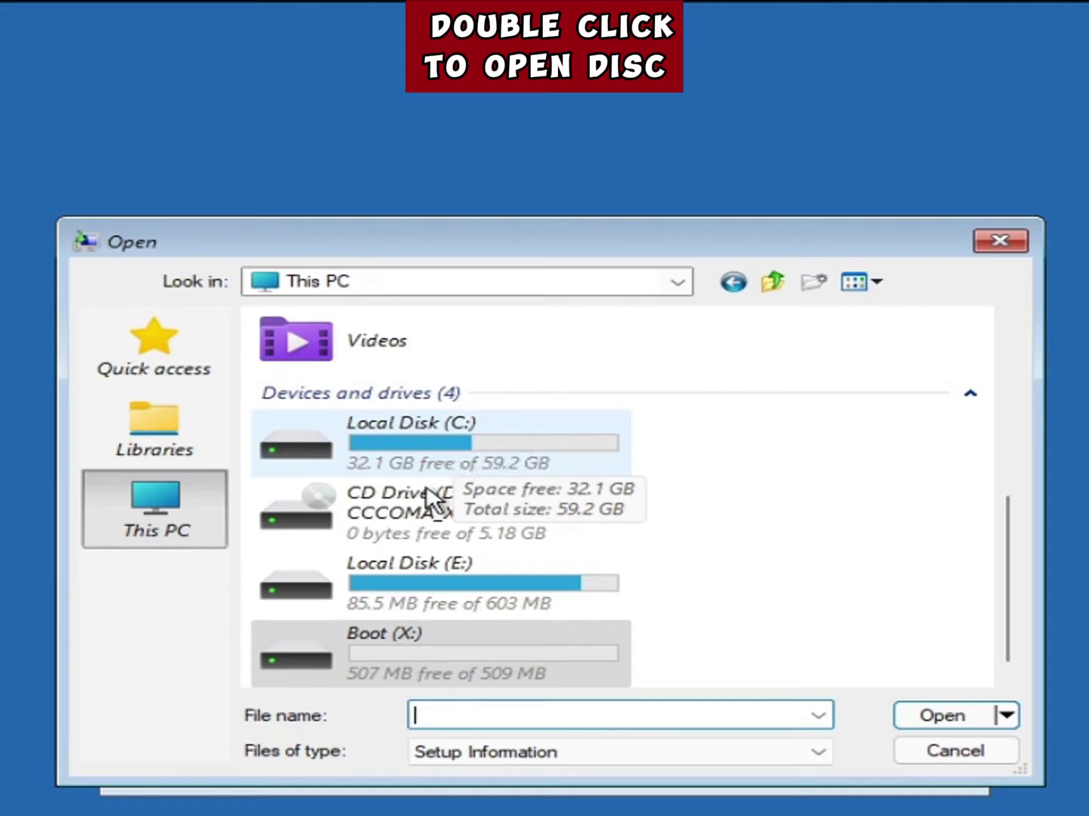
double_click(453, 446)
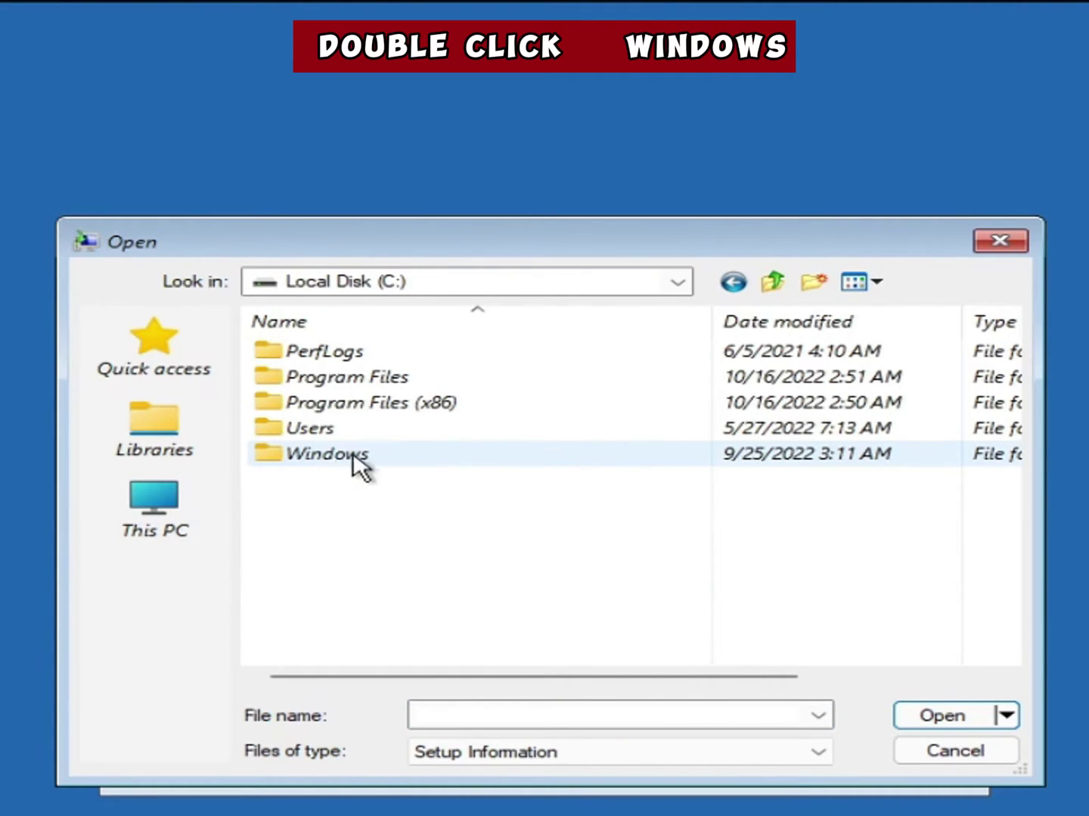
double_click(361, 467)
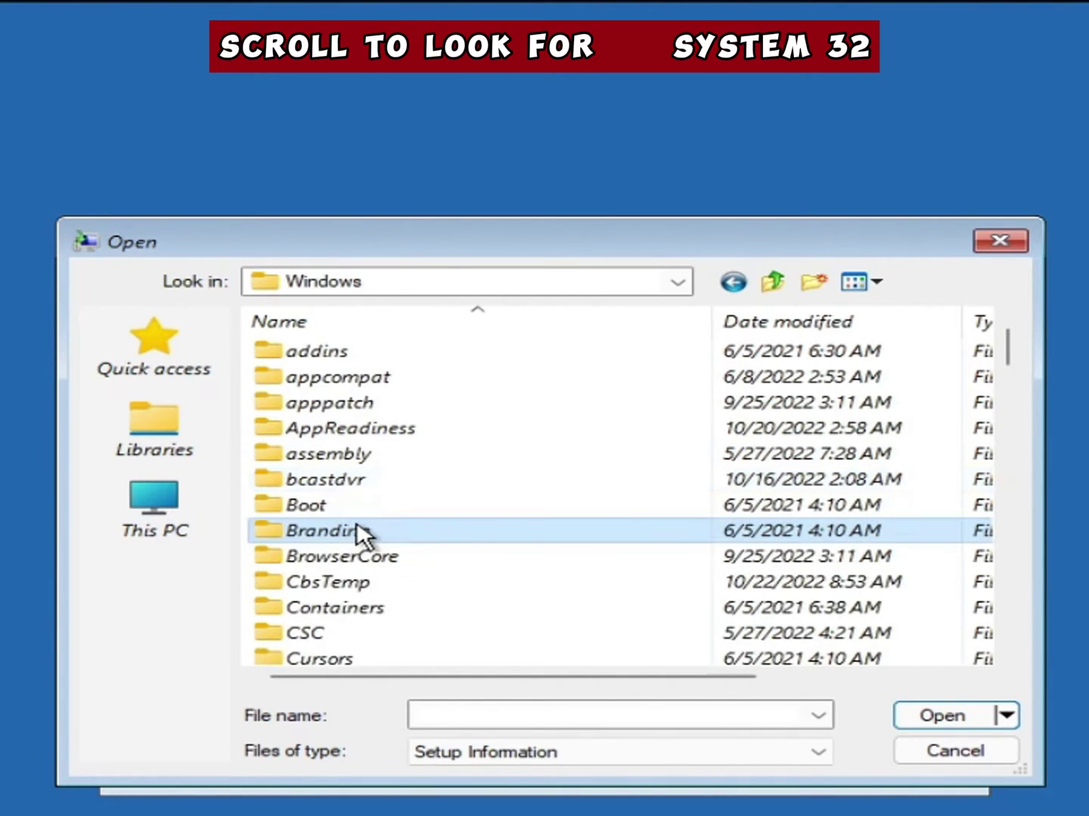
scroll(360, 534, "down", 15)
scroll(362, 510, "down", 1)
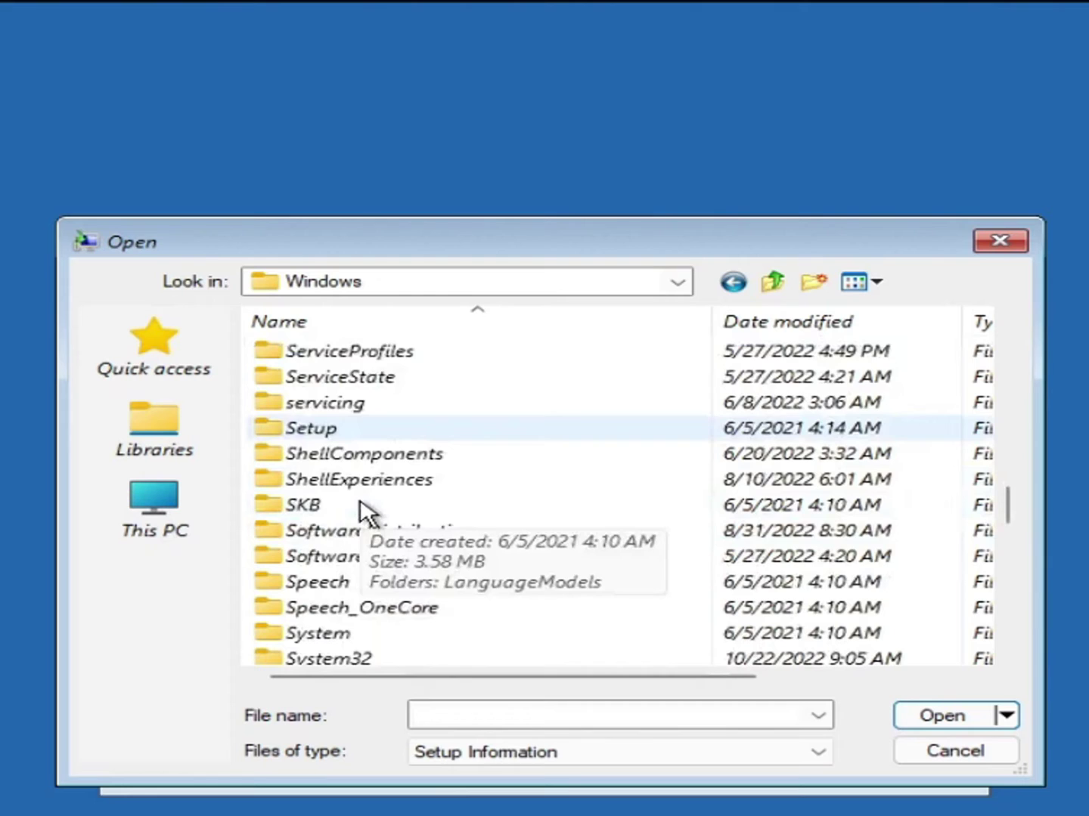
scroll(360, 515, "down", 1)
scroll(362, 517, "down", 1)
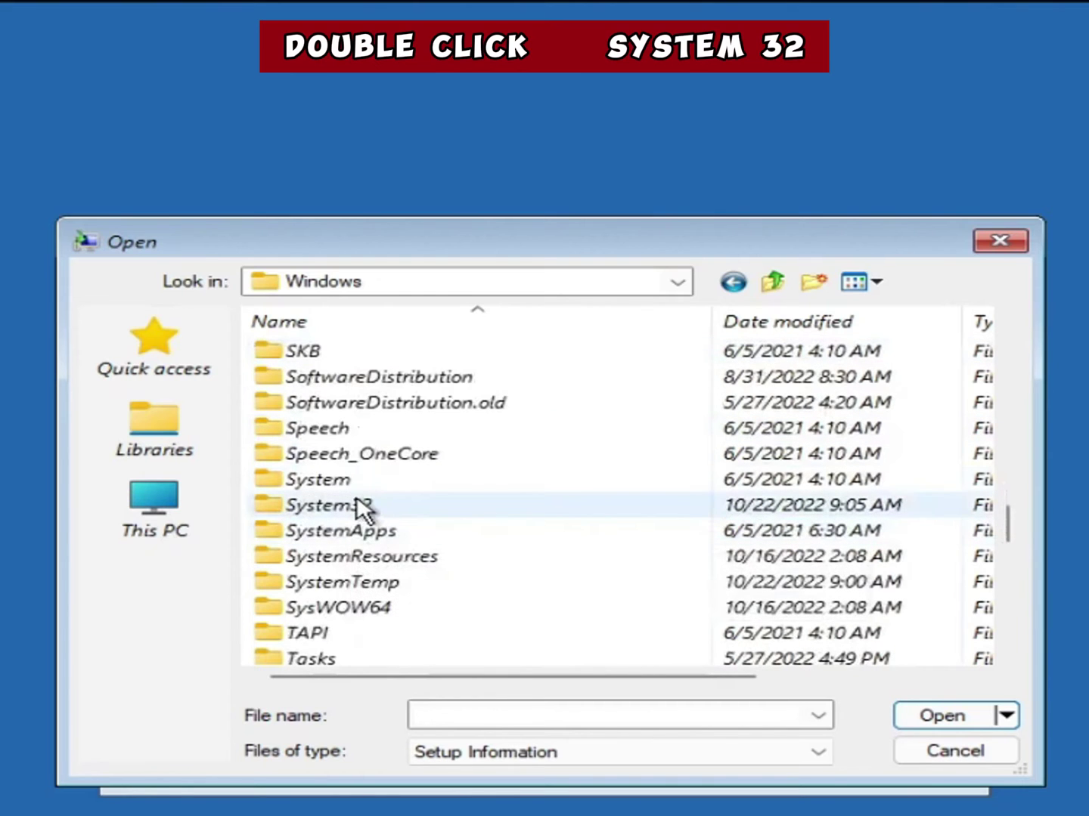
left_click(361, 508)
double_click(369, 506)
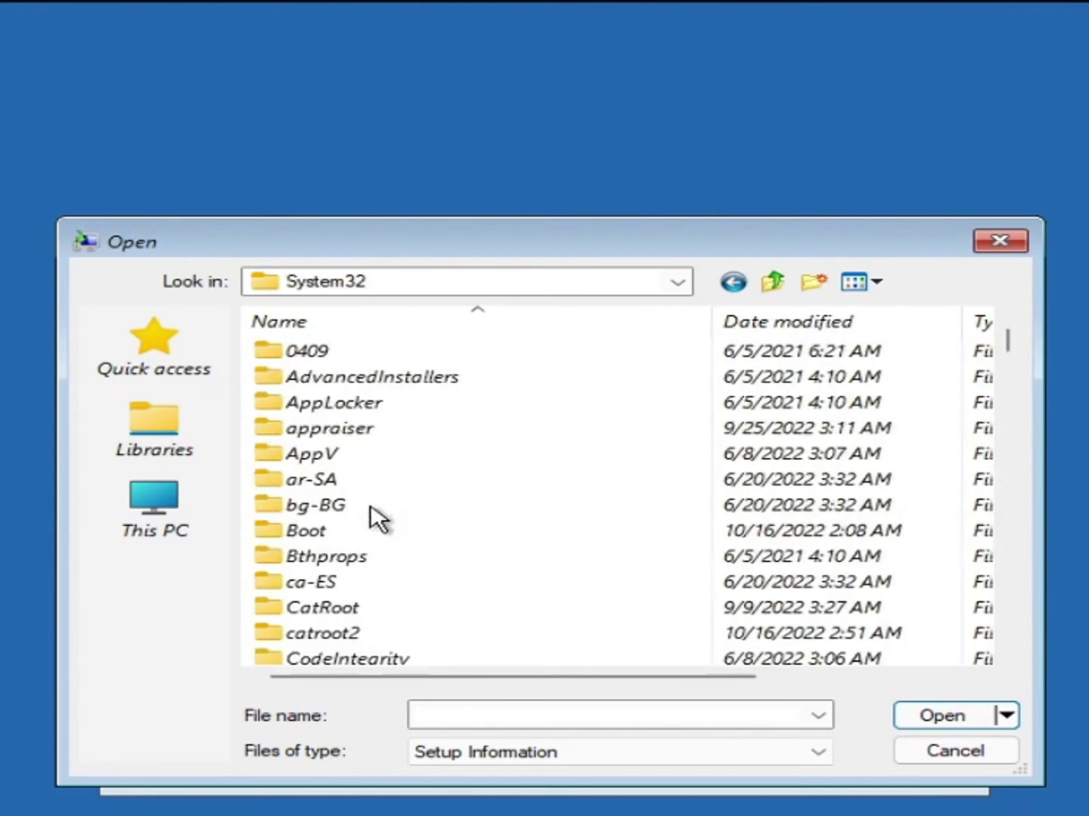
Step: Jump to the U entries in System32, scroll to Utilman and bring up its context menu
left_click(367, 509)
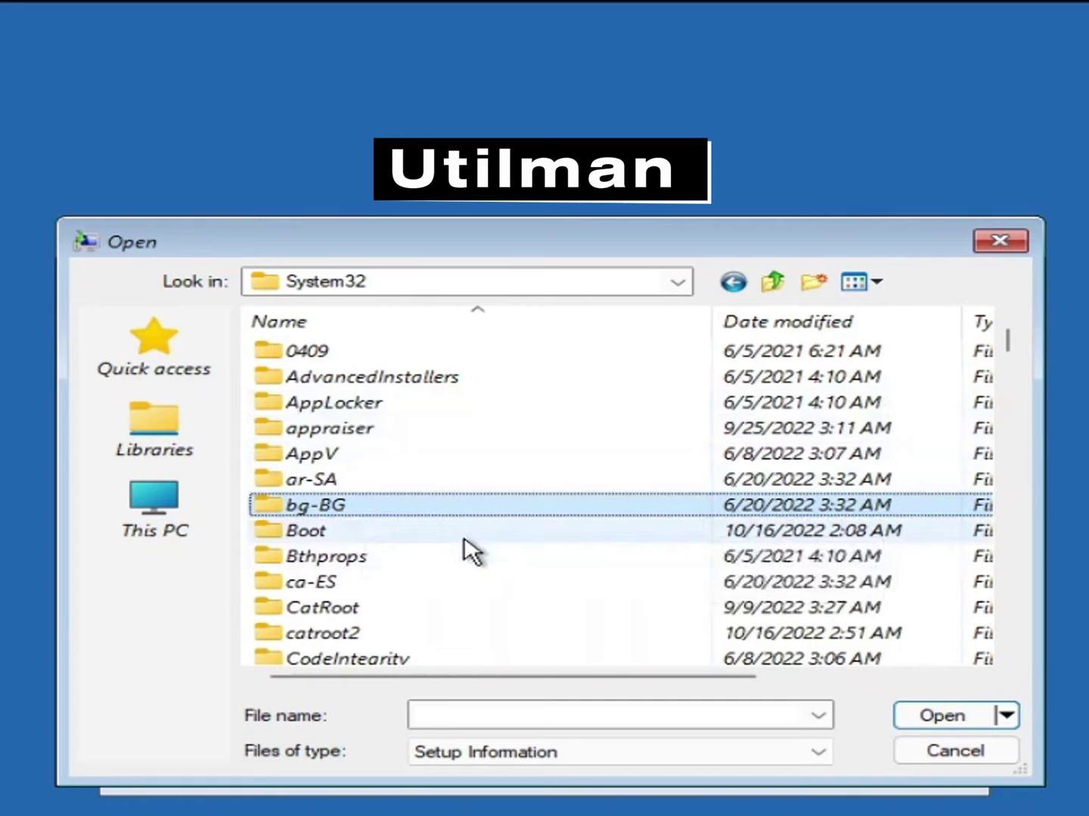
mouse_move(305, 530)
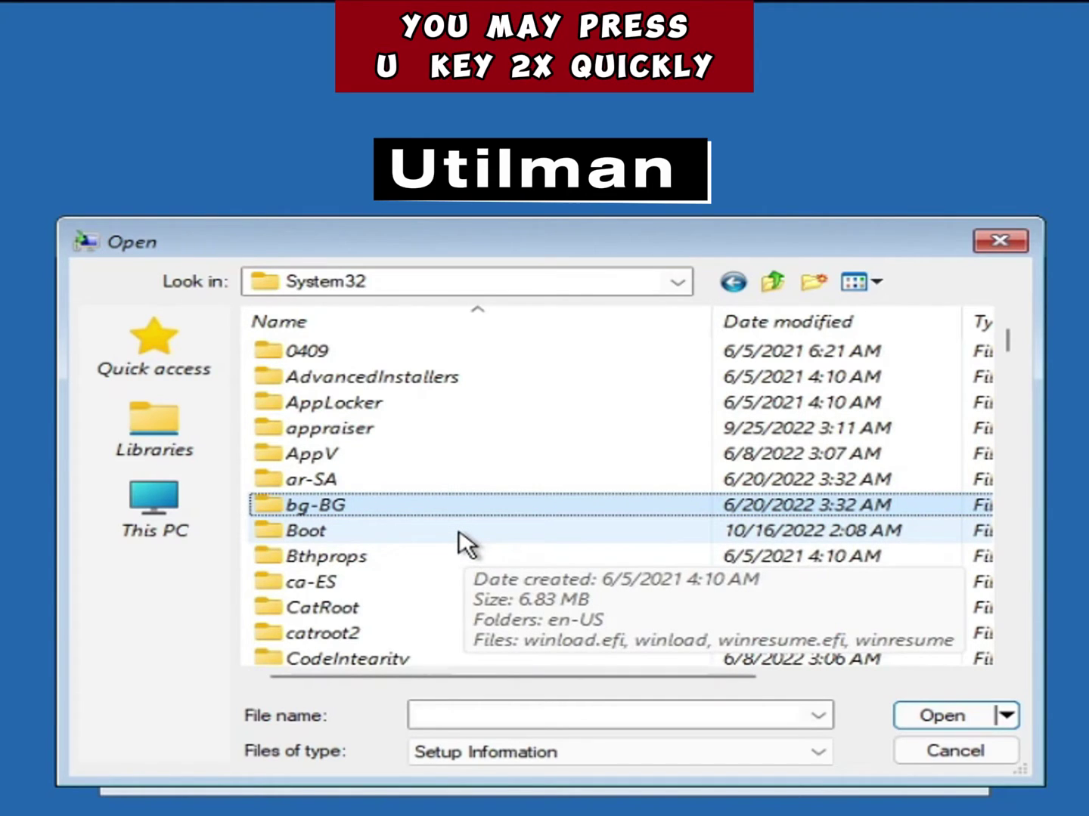
left_click(422, 564)
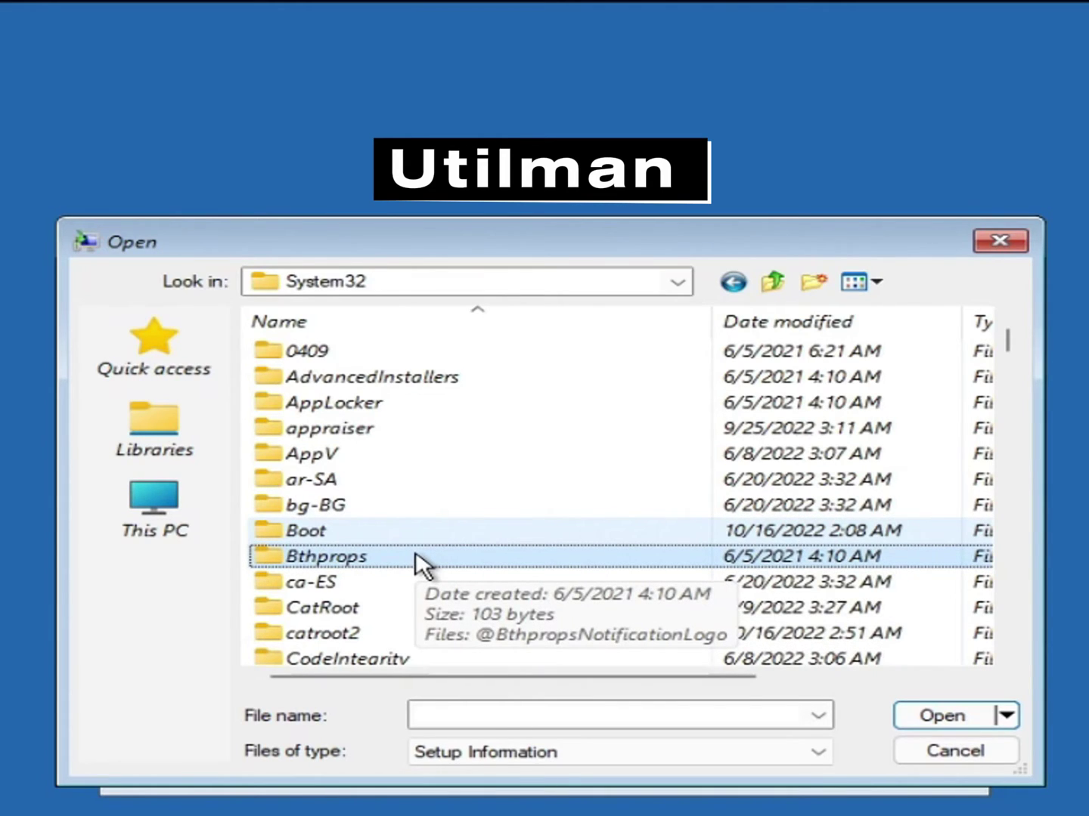
key("u")
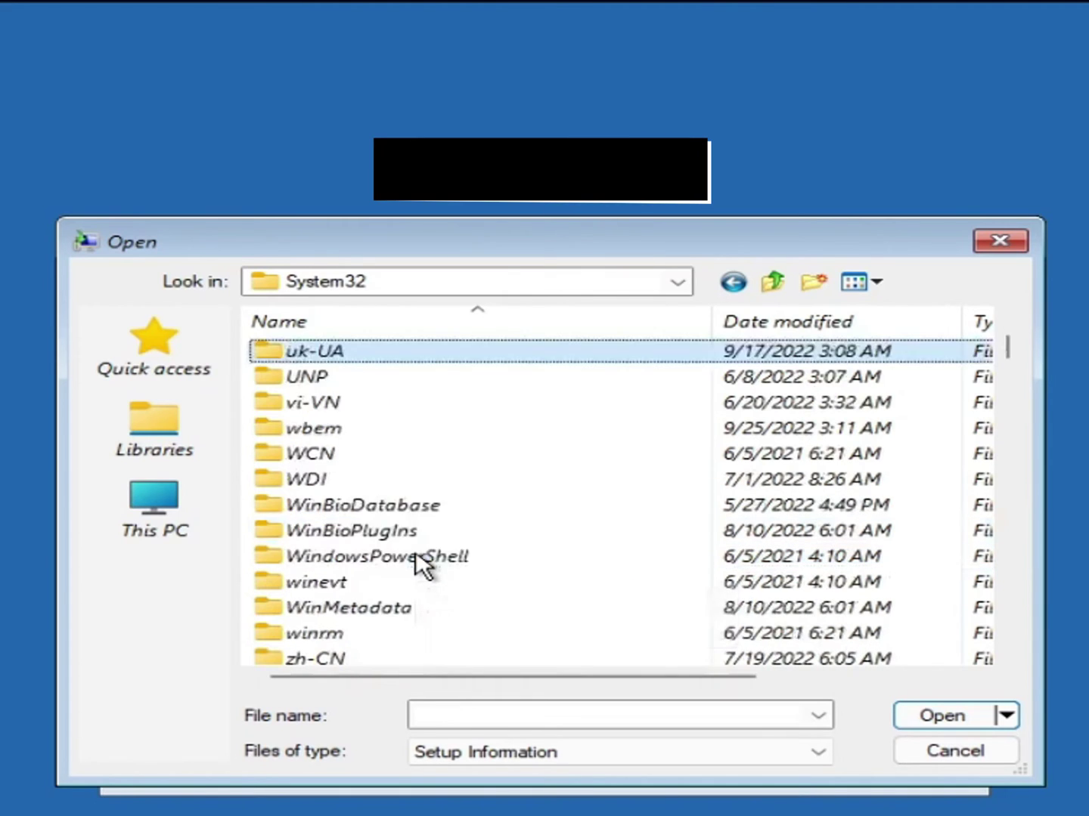
key("u")
key("u")
key("u")
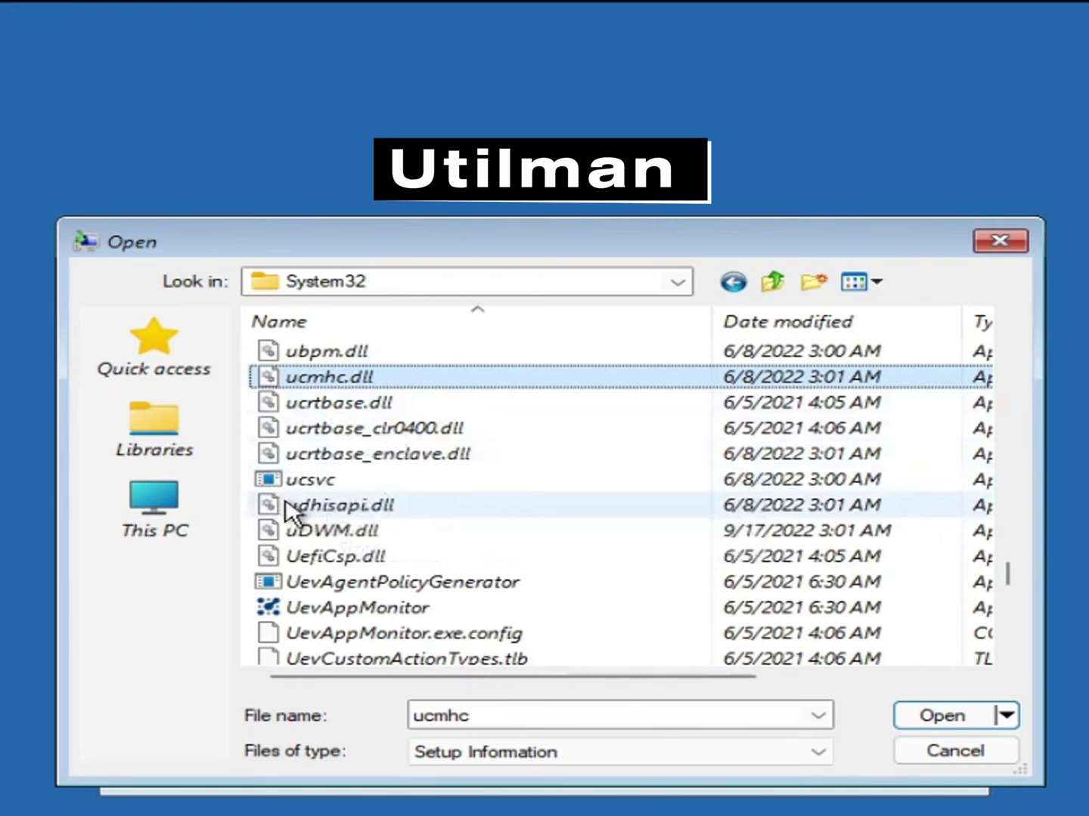
scroll(384, 450, "down", 2)
scroll(383, 450, "down", 2)
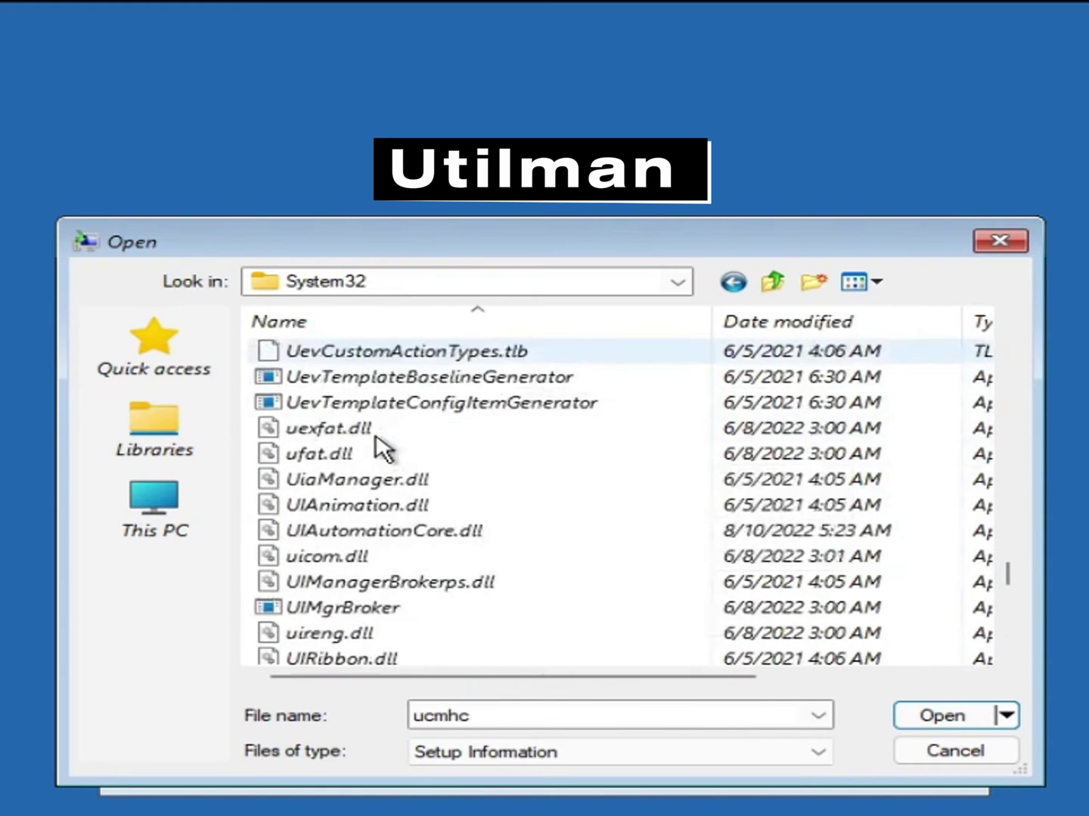
scroll(378, 448, "down", 1)
scroll(377, 446, "down", 1)
scroll(495, 508, "down", 1)
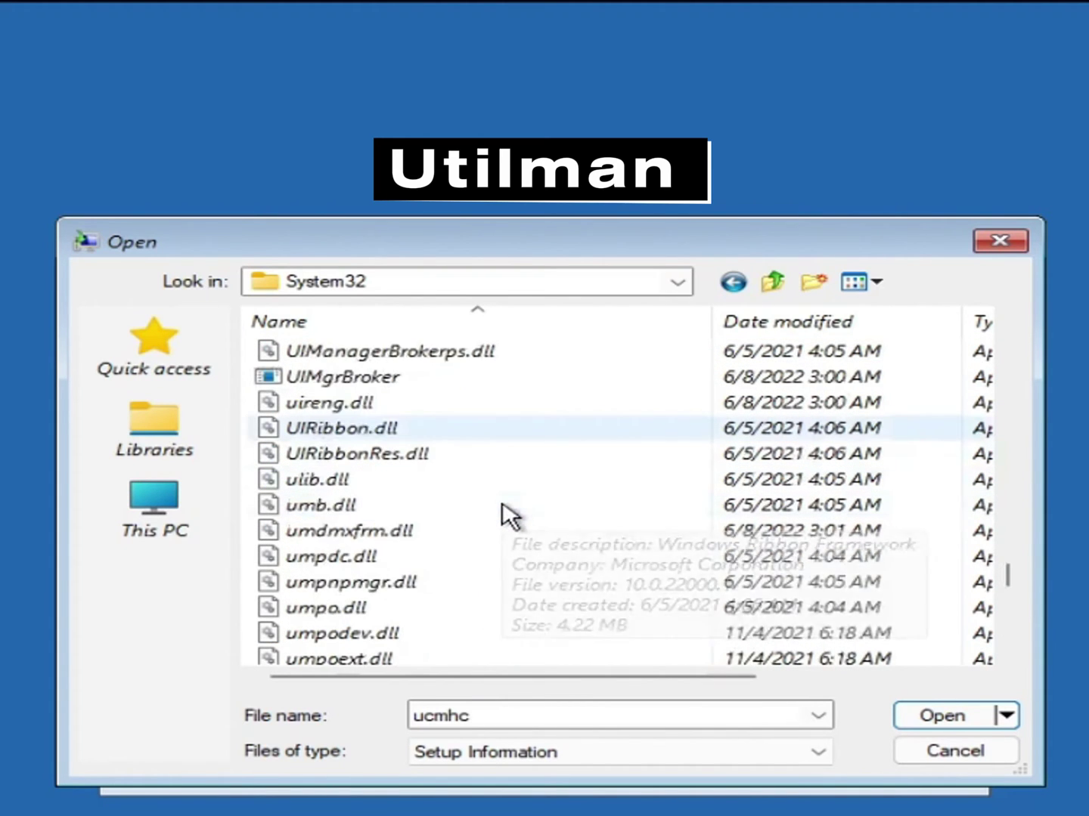
scroll(499, 518, "down", 1)
scroll(465, 527, "down", 4)
scroll(454, 527, "down", 3)
scroll(453, 527, "down", 1)
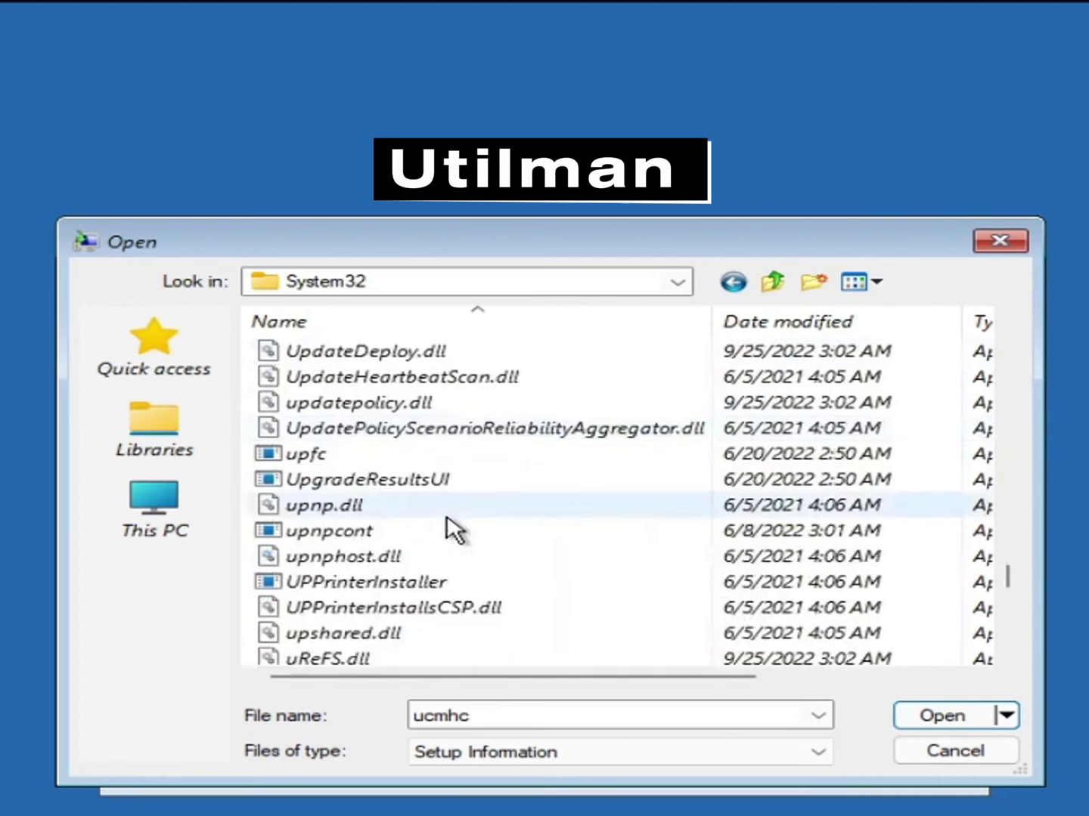
scroll(452, 528, "down", 3)
scroll(453, 527, "down", 2)
scroll(453, 527, "down", 1)
scroll(453, 527, "down", 1)
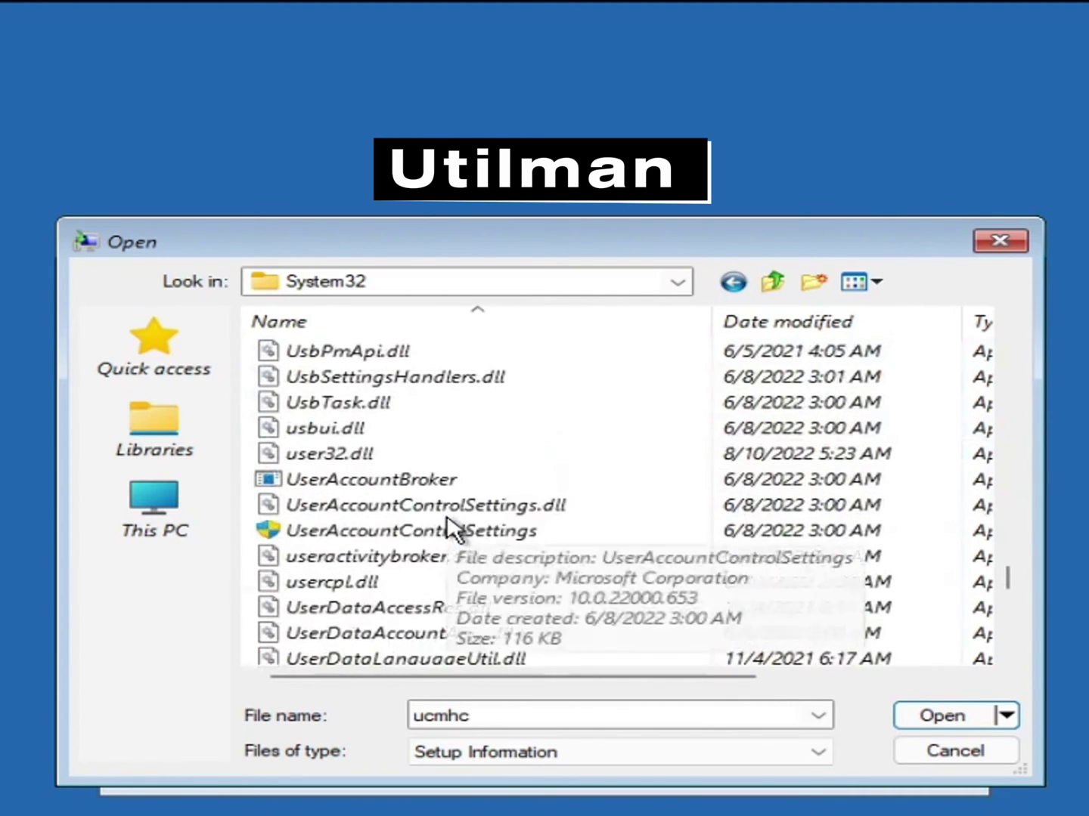
scroll(452, 528, "down", 10)
left_click(358, 460)
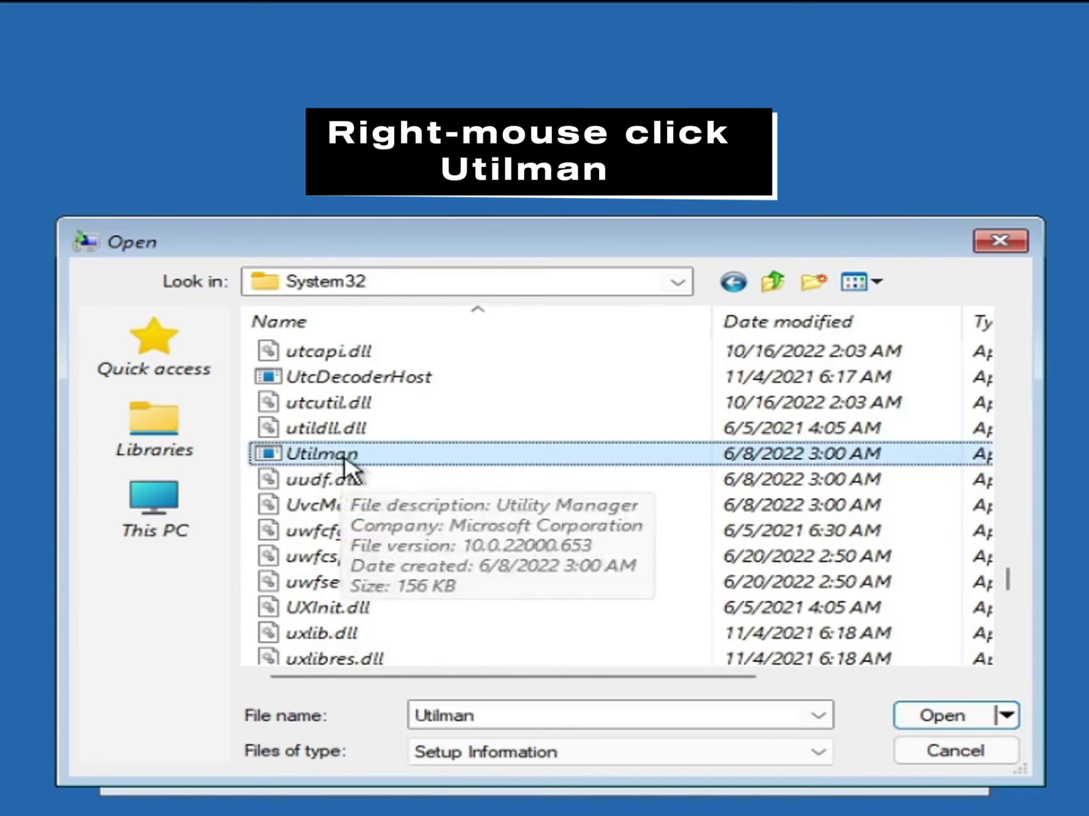
right_click(364, 459)
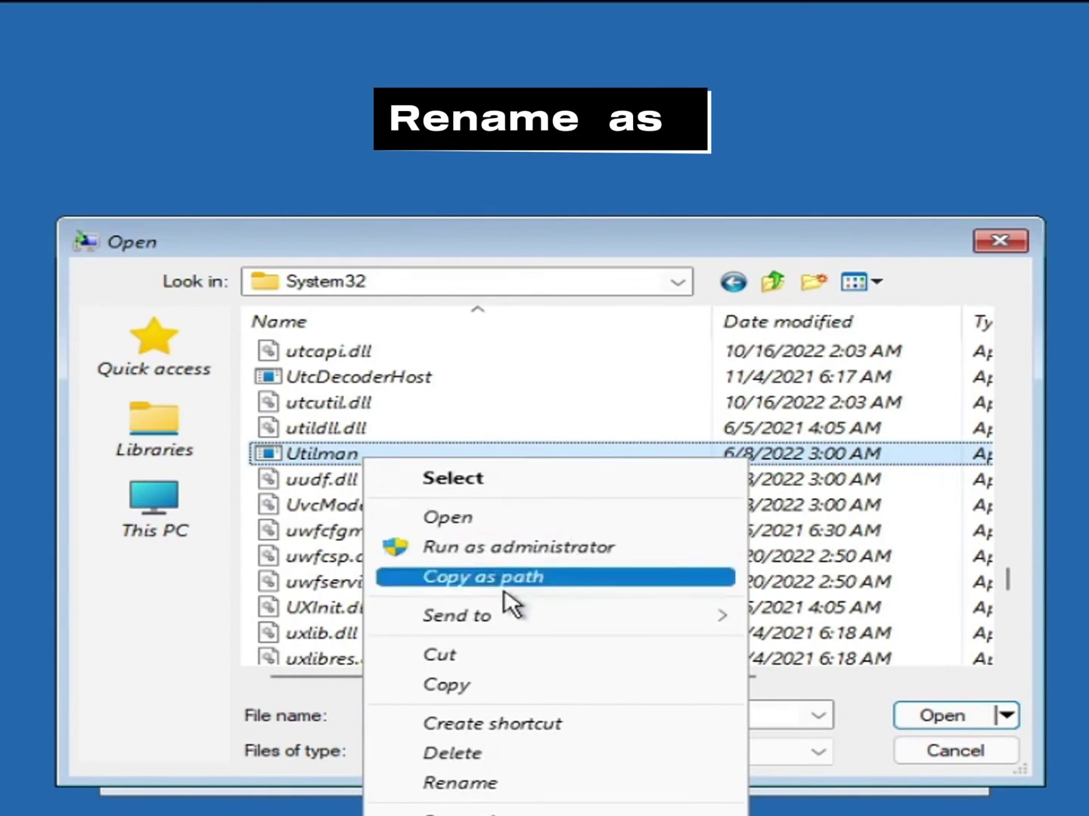
Step: Append 12 to Utilman's name so it becomes Utilman12, then check the renamed file
left_click(507, 785)
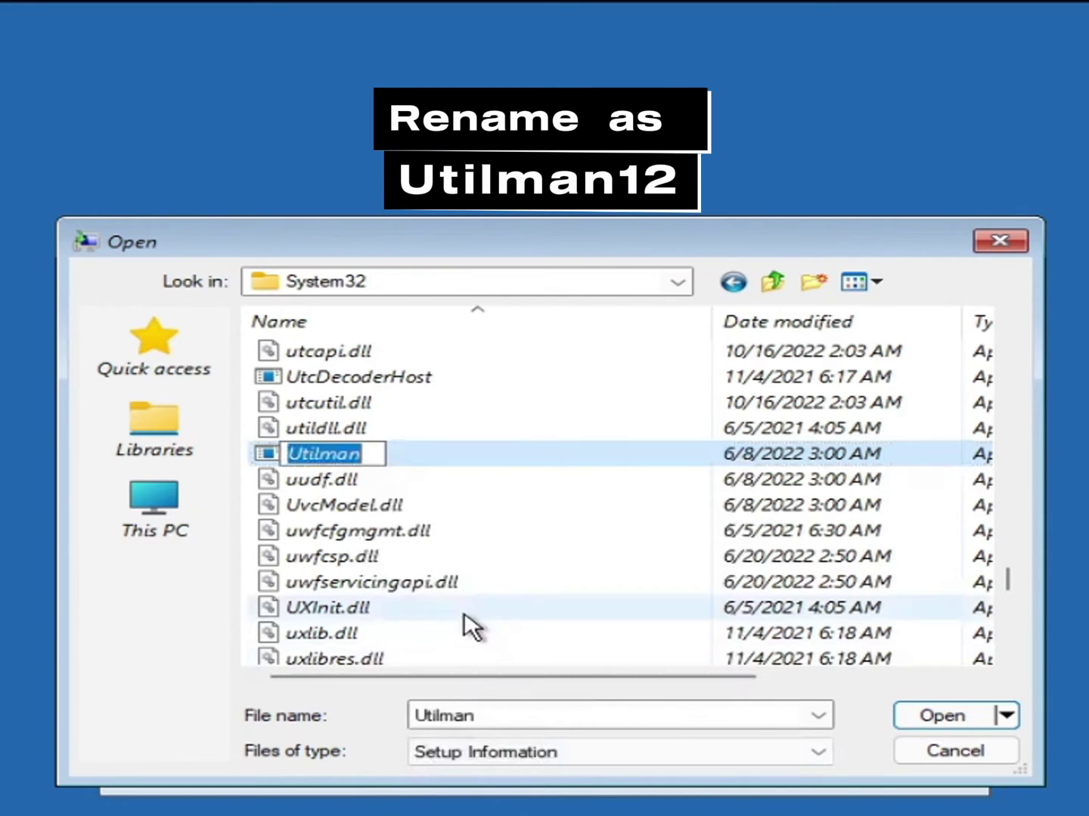
key("End")
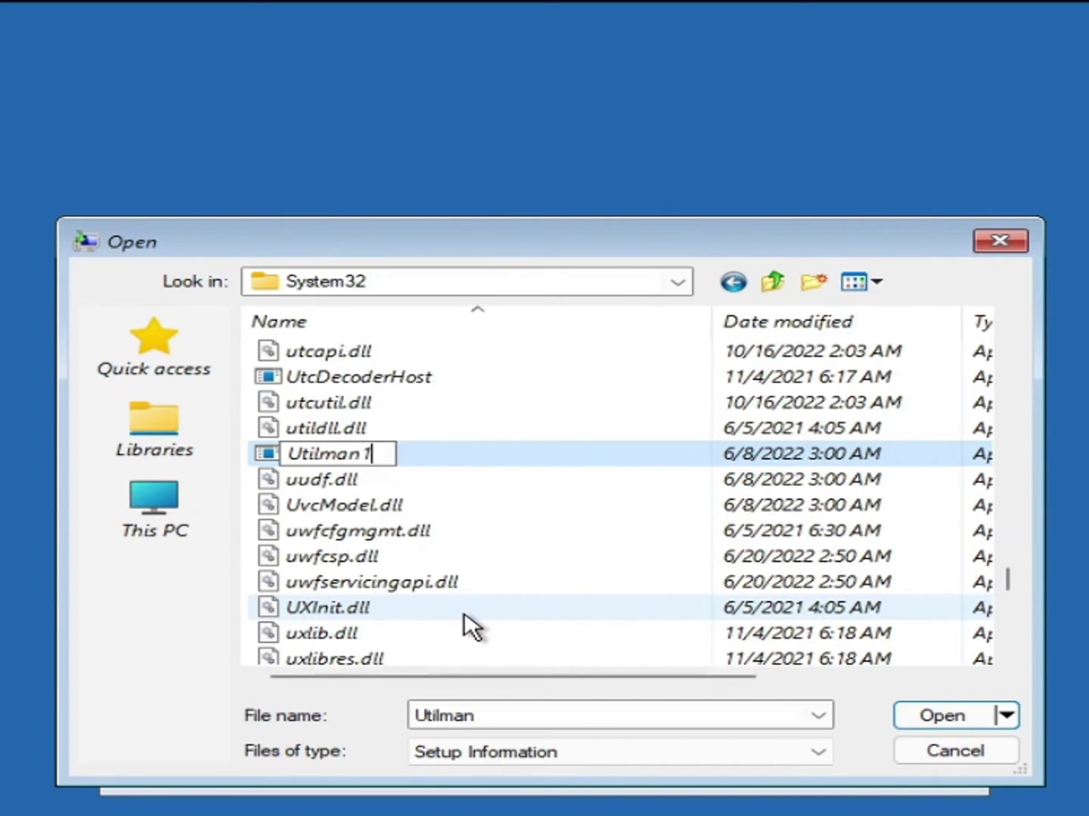
key("Return")
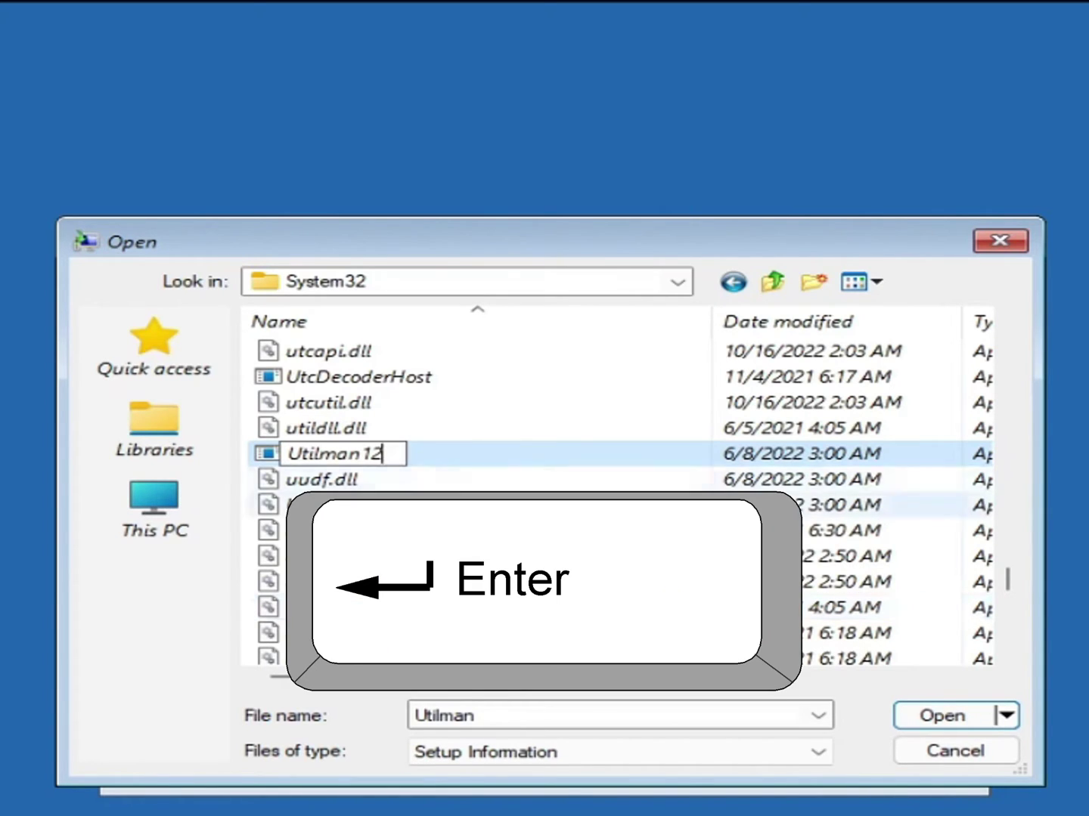
left_click(564, 540)
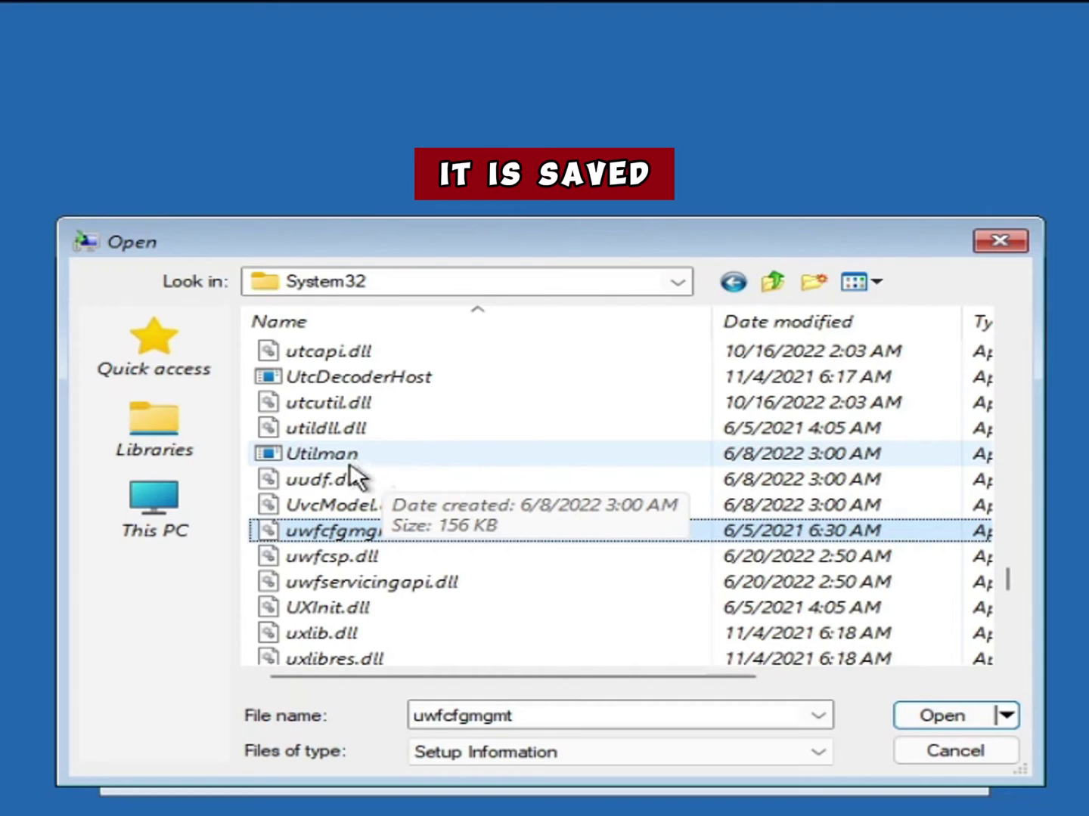
mouse_move(340, 504)
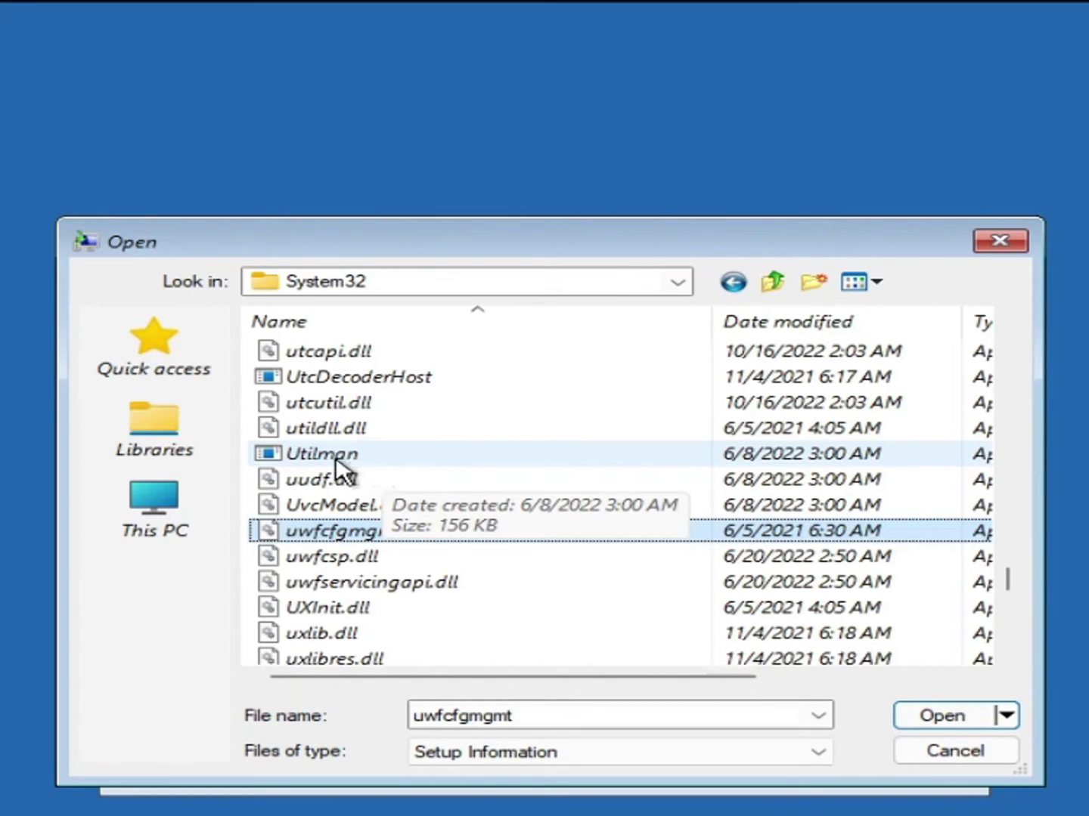
left_click(377, 459)
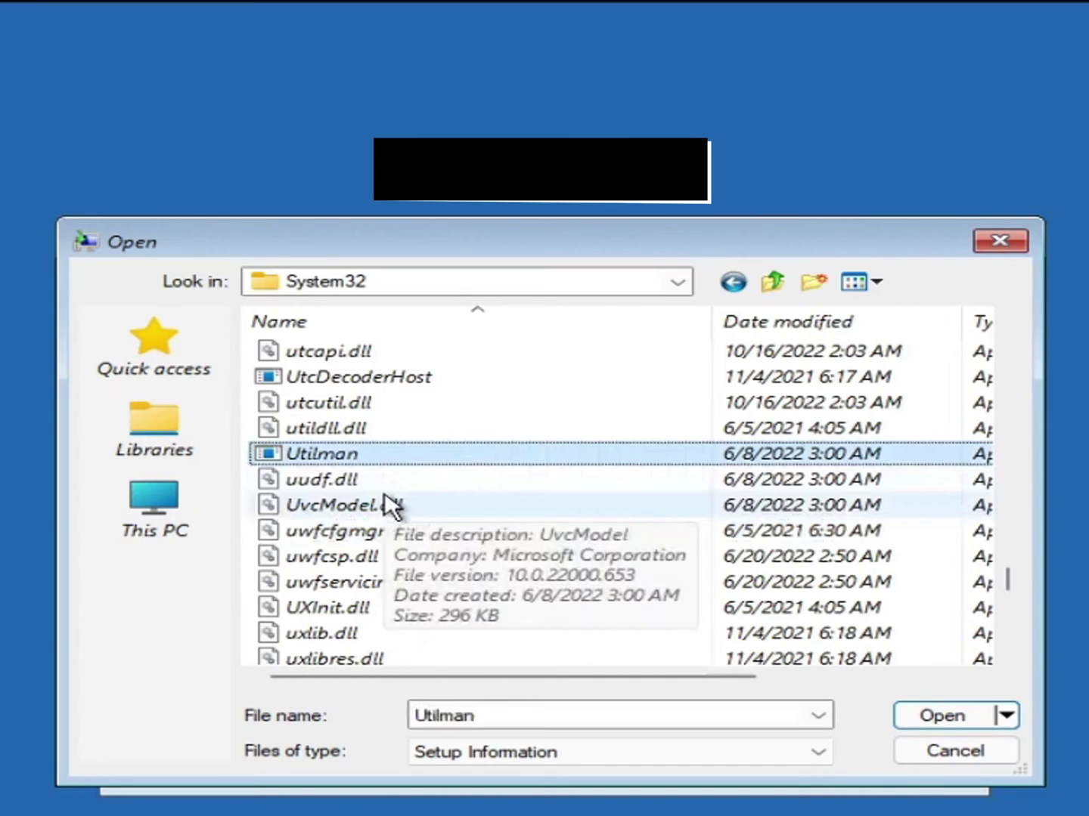
Step: Cancel the accidental utcutil.dll rename, then jump to and select cmd in System32
left_click(396, 412)
left_click(398, 412)
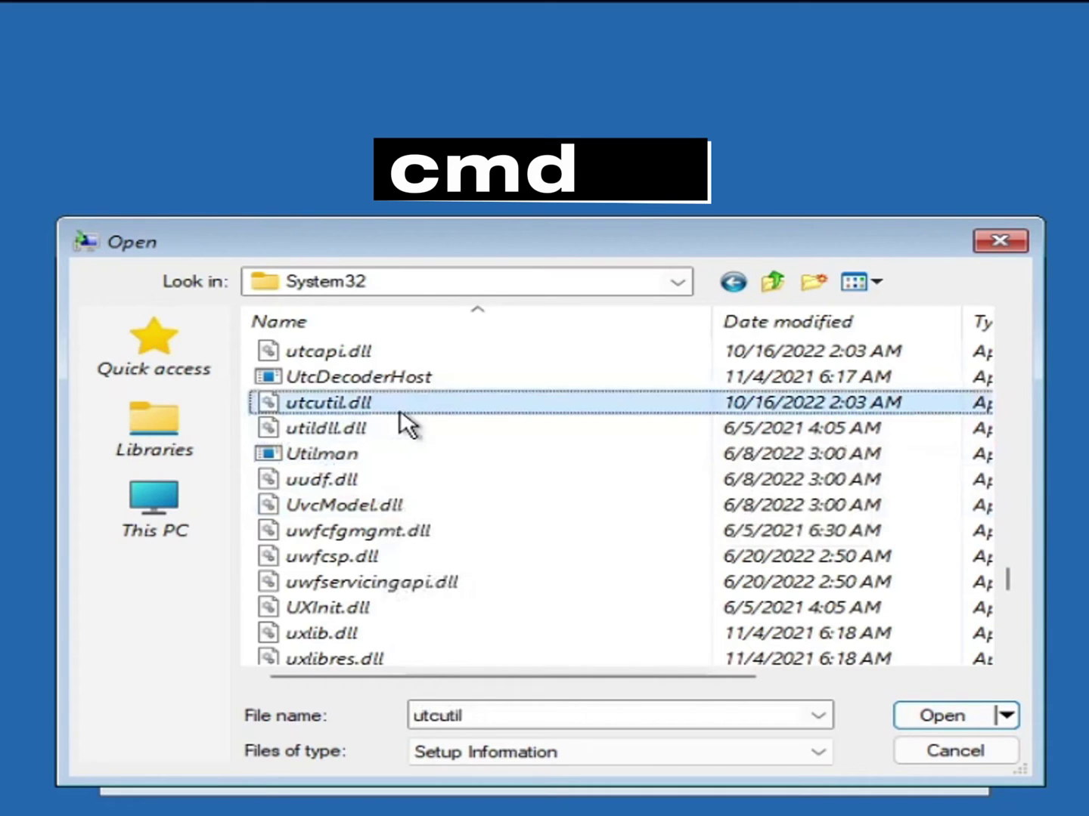
left_click(426, 455)
key("c")
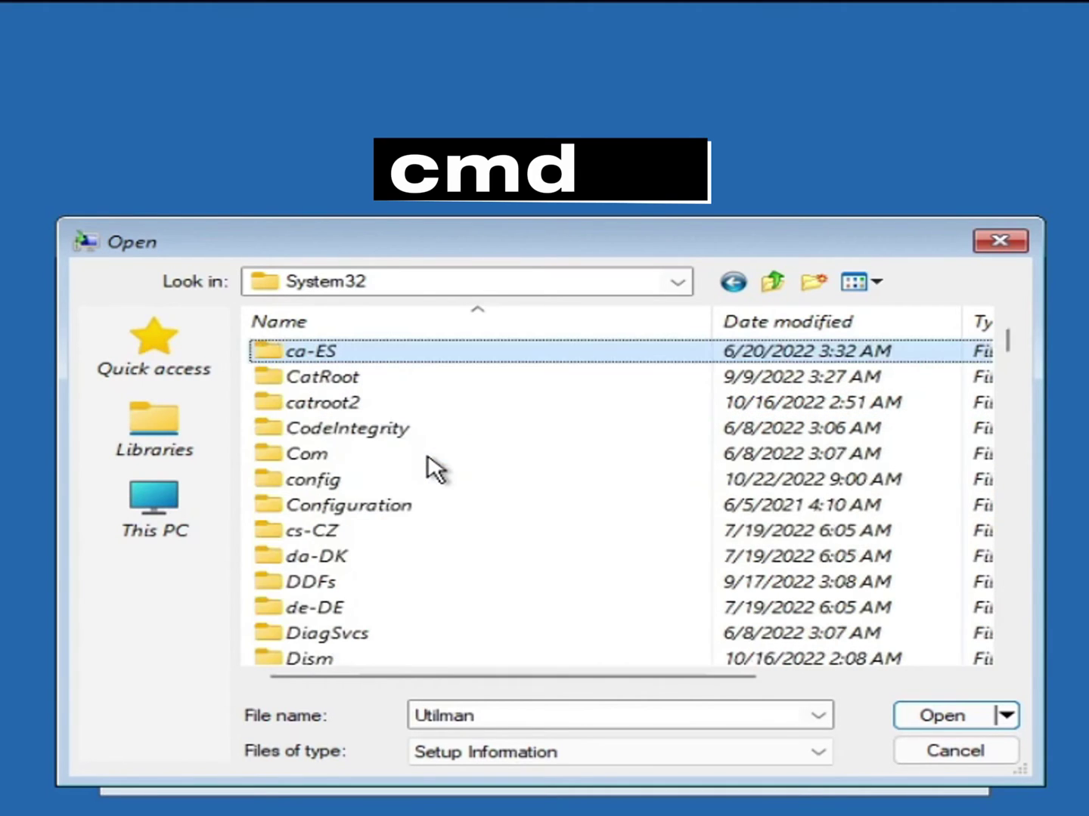
scroll(445, 463, "down", 2)
scroll(442, 464, "down", 2)
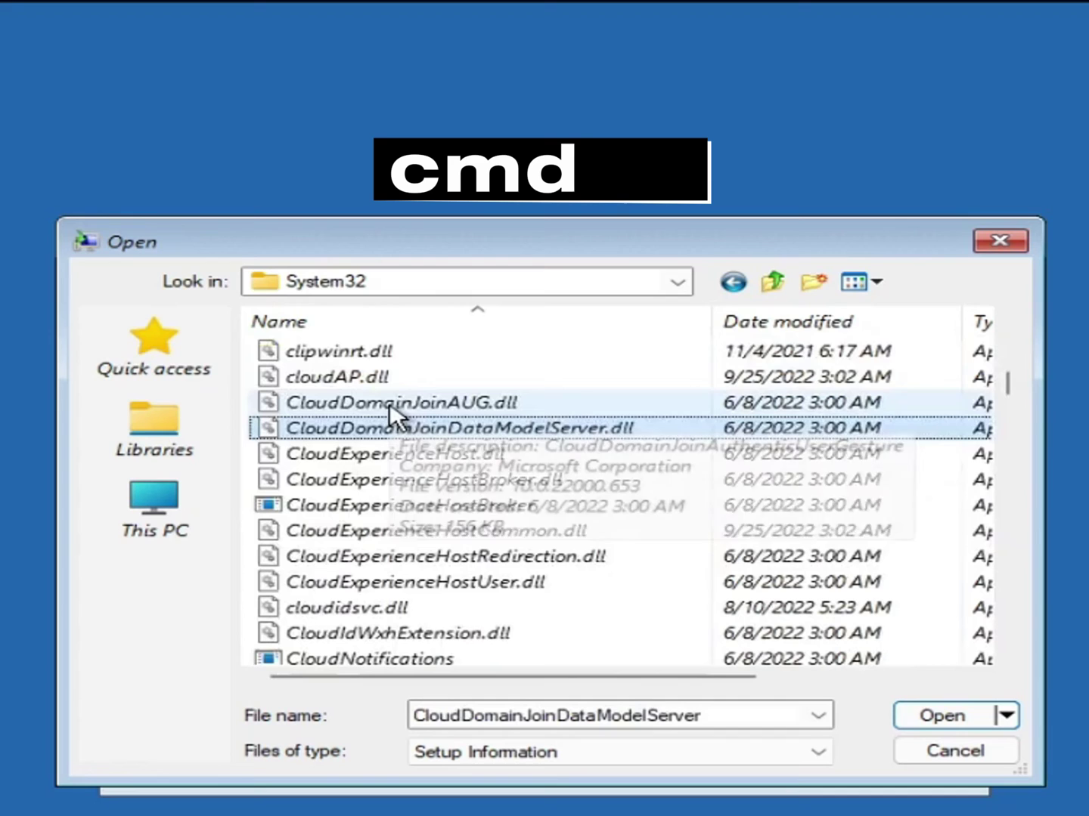
key("Down")
type("cm")
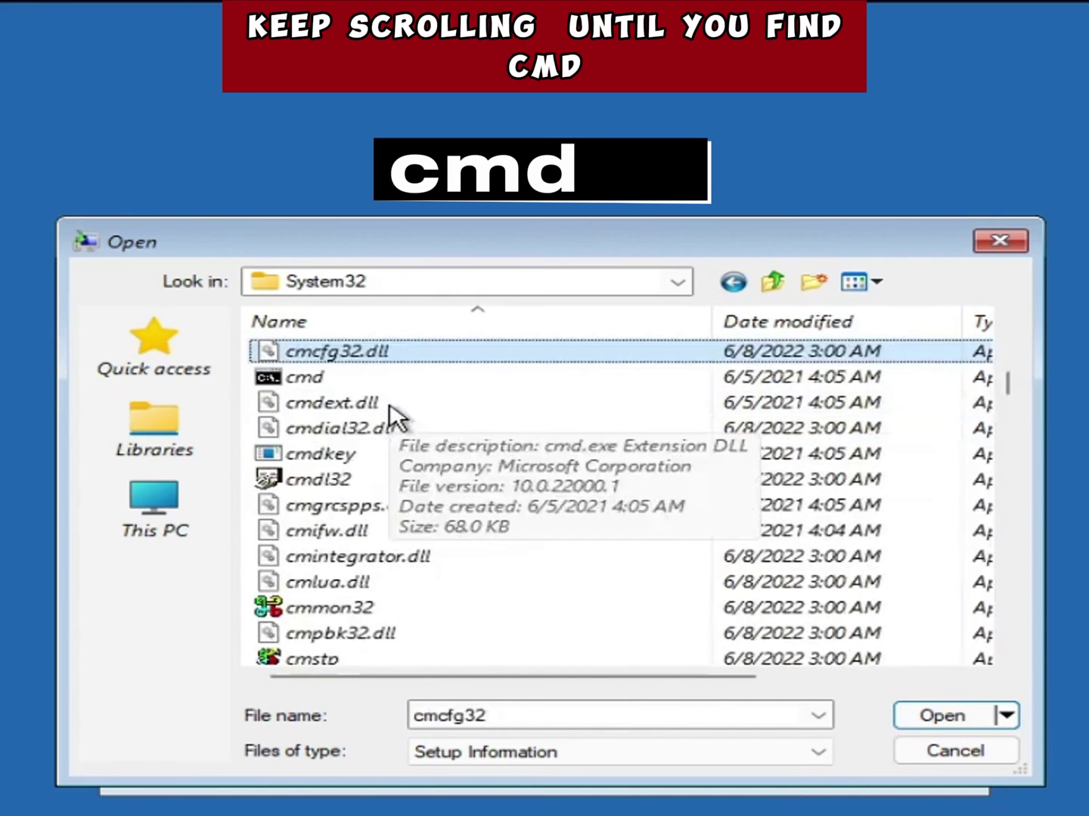
left_click(313, 377)
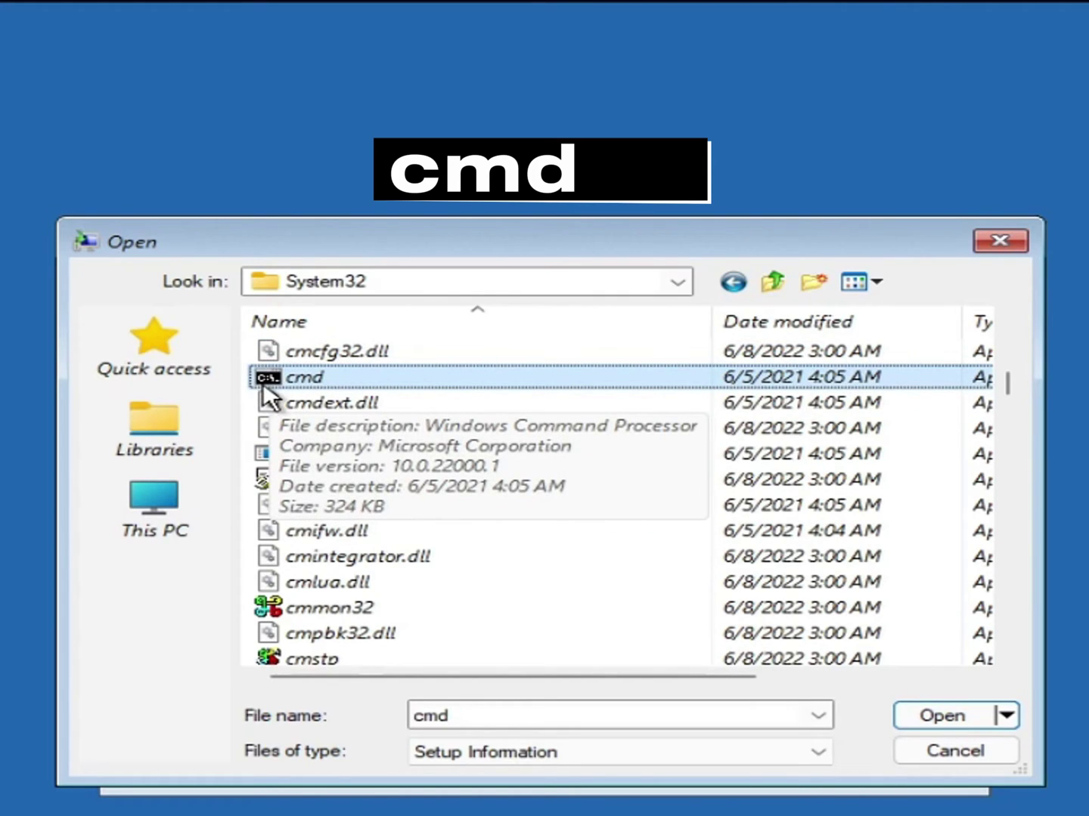
Step: Give the cmd file in System32 the new name utilman and confirm it
right_click(330, 385)
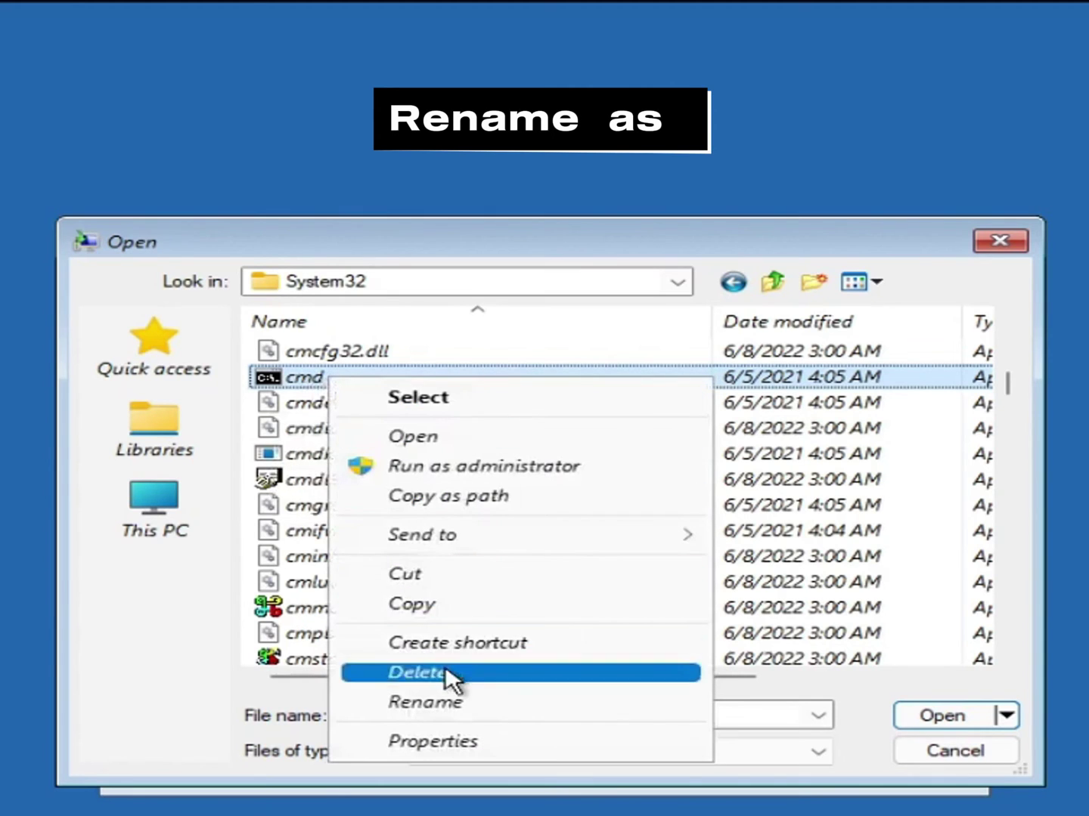
left_click(459, 706)
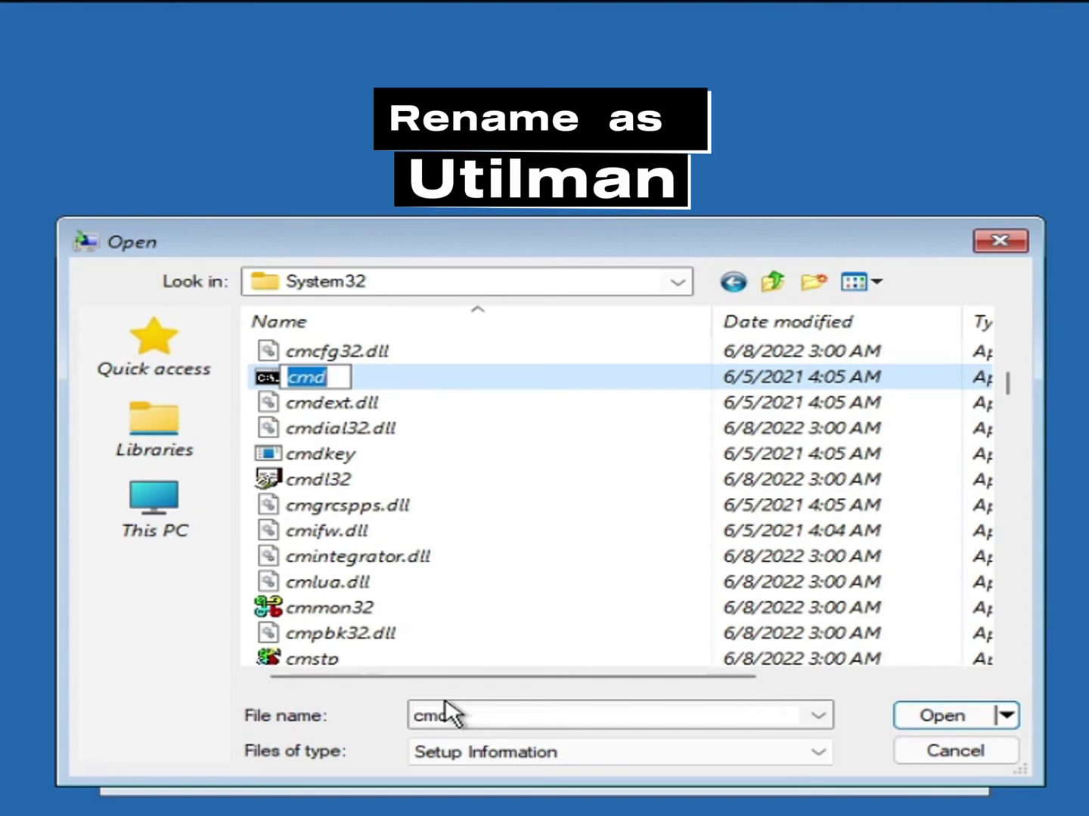
type("util")
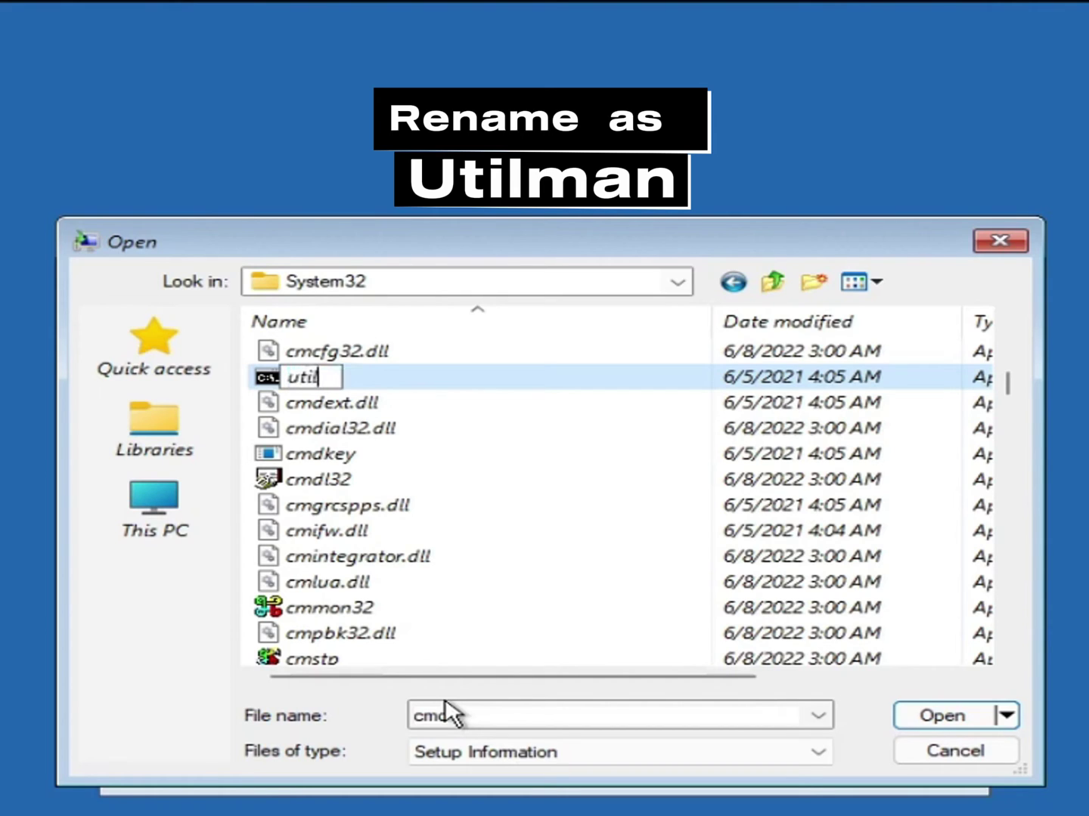
type("man")
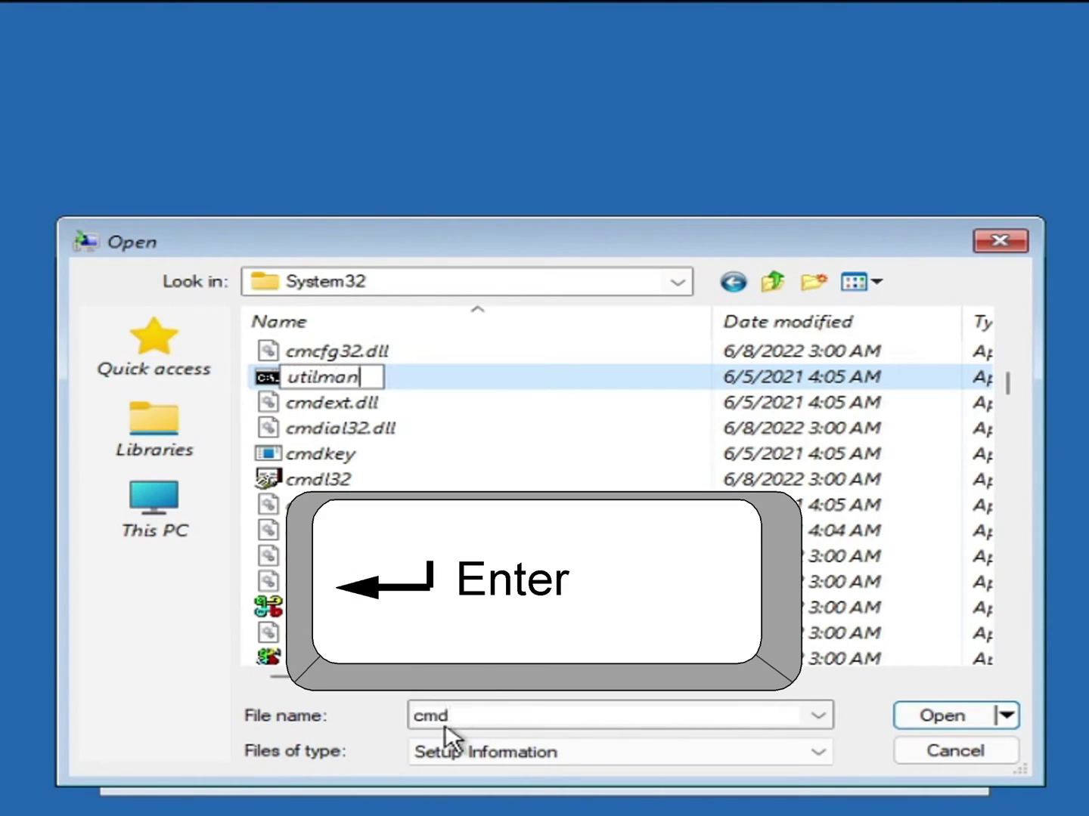
left_click(499, 469)
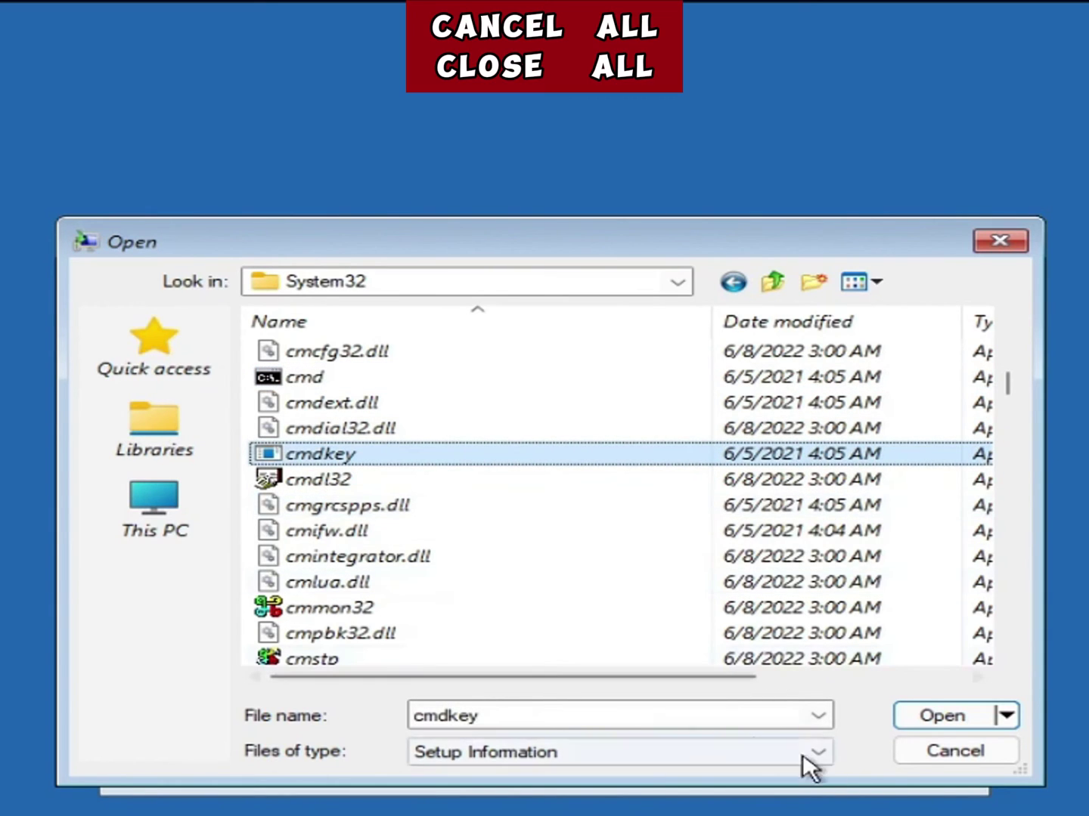
Step: Close the file browser and continue out of recovery to boot Windows 11
left_click(956, 751)
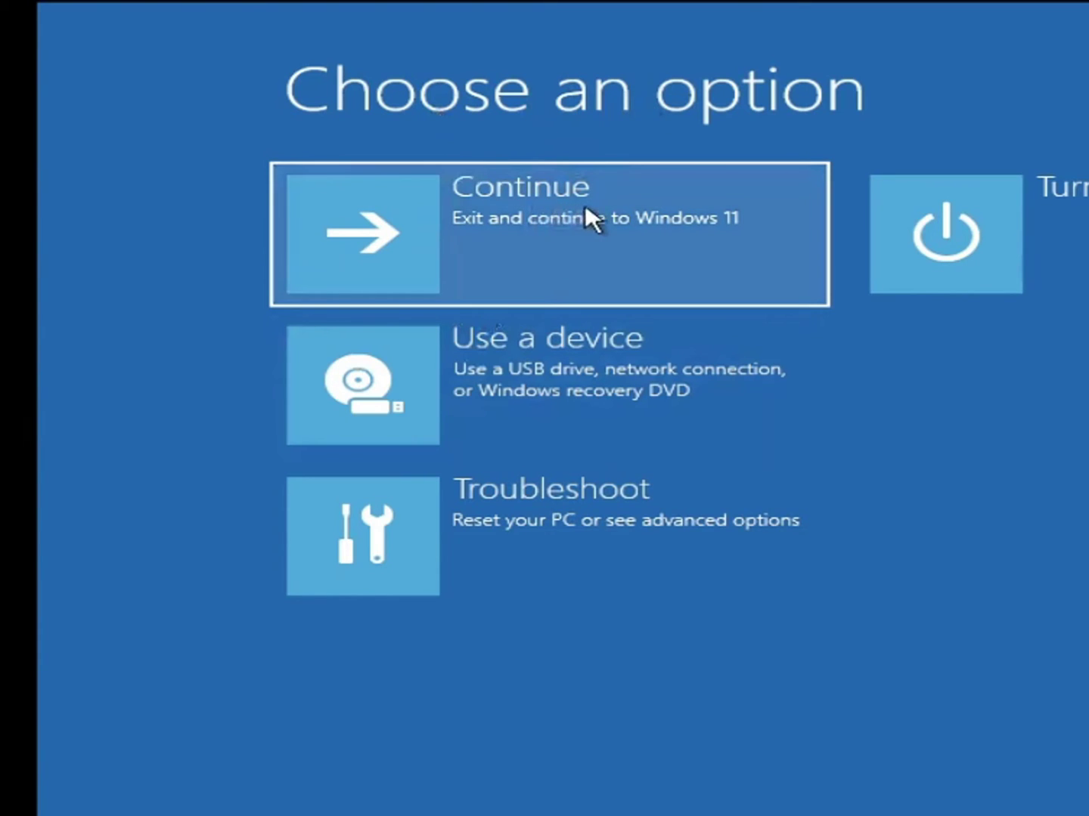
left_click(582, 209)
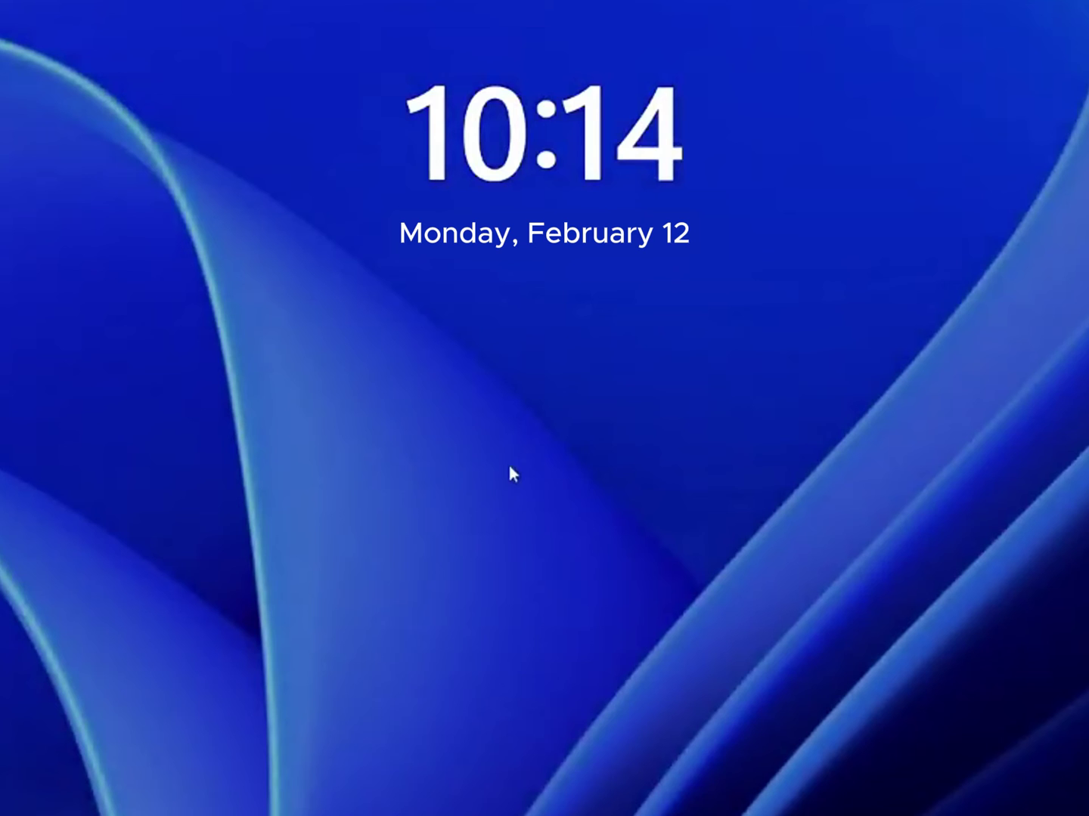
Step: From the lock screen's Command Prompt, run 'control userpasswords2' to list the user accounts
left_click(547, 488)
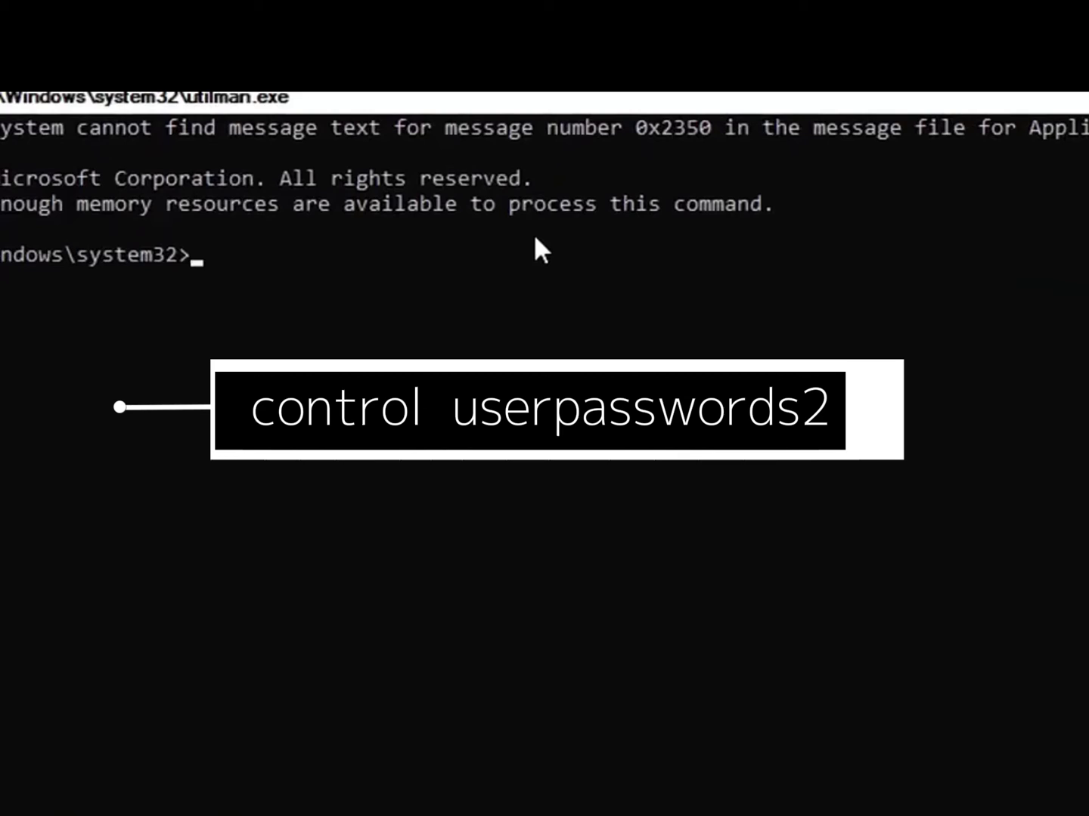
type("control")
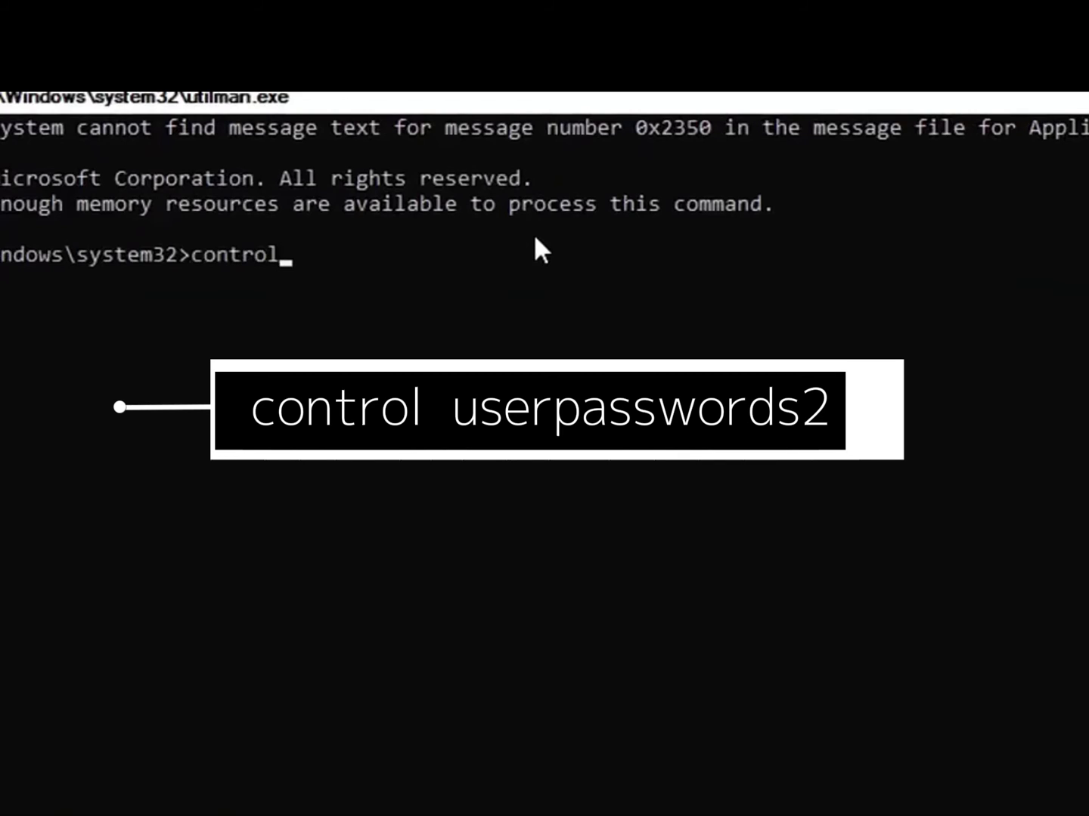
type(" use")
type("rpa")
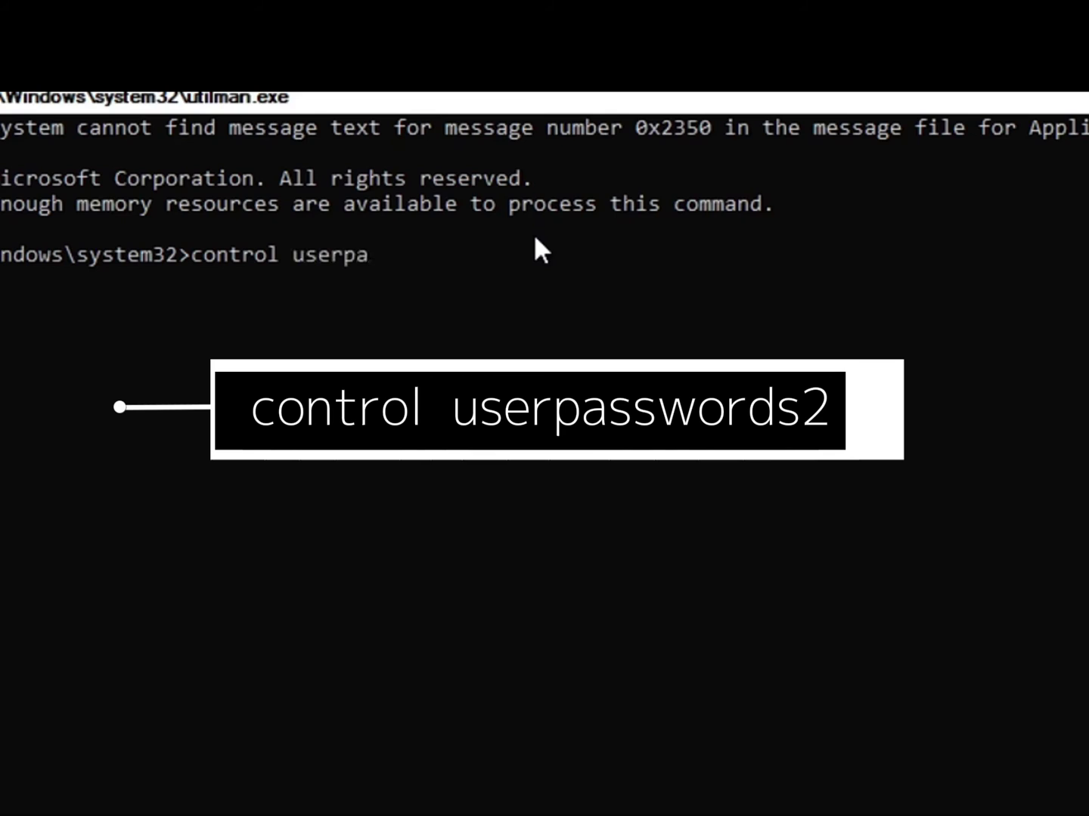
type("sswo")
type("rds")
type("2")
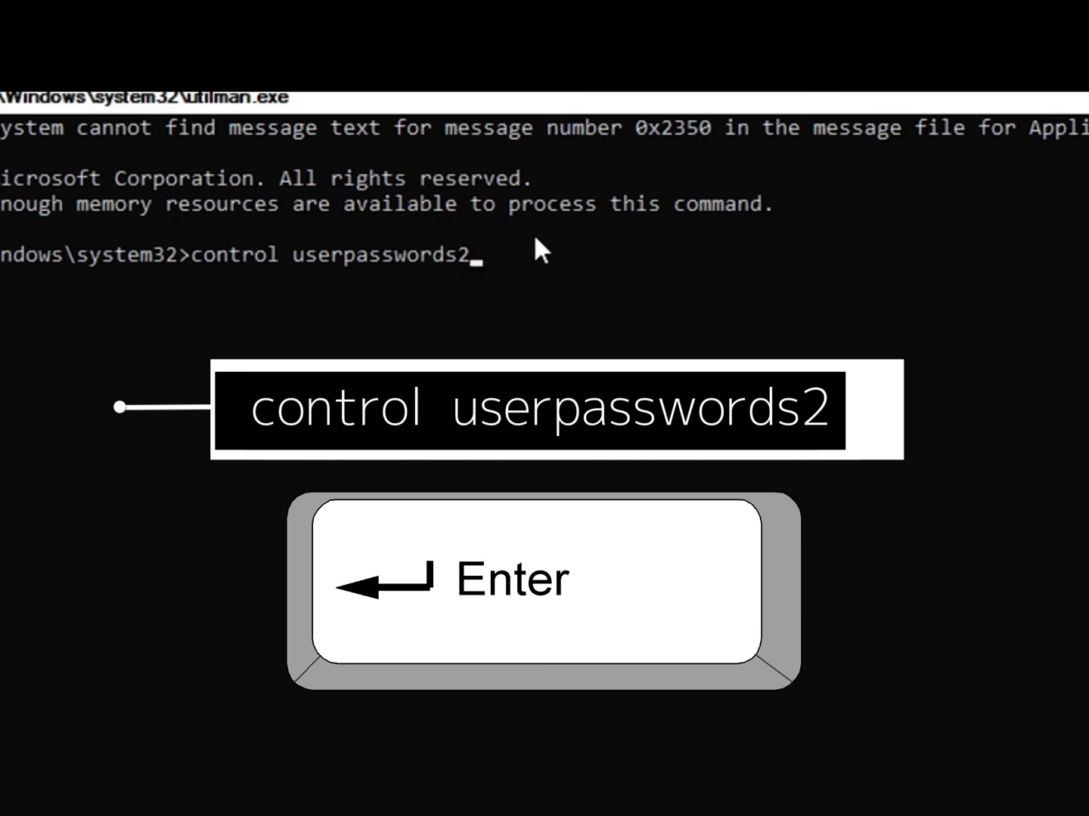
key("Return")
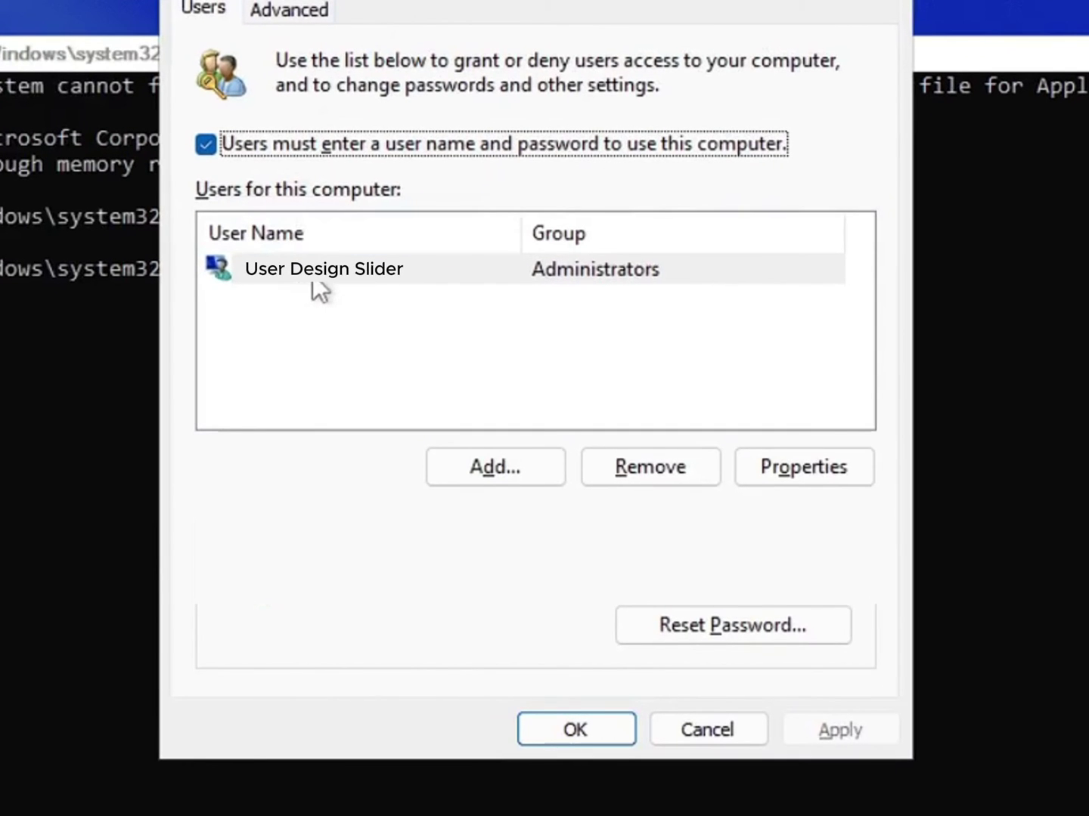
left_click(310, 281)
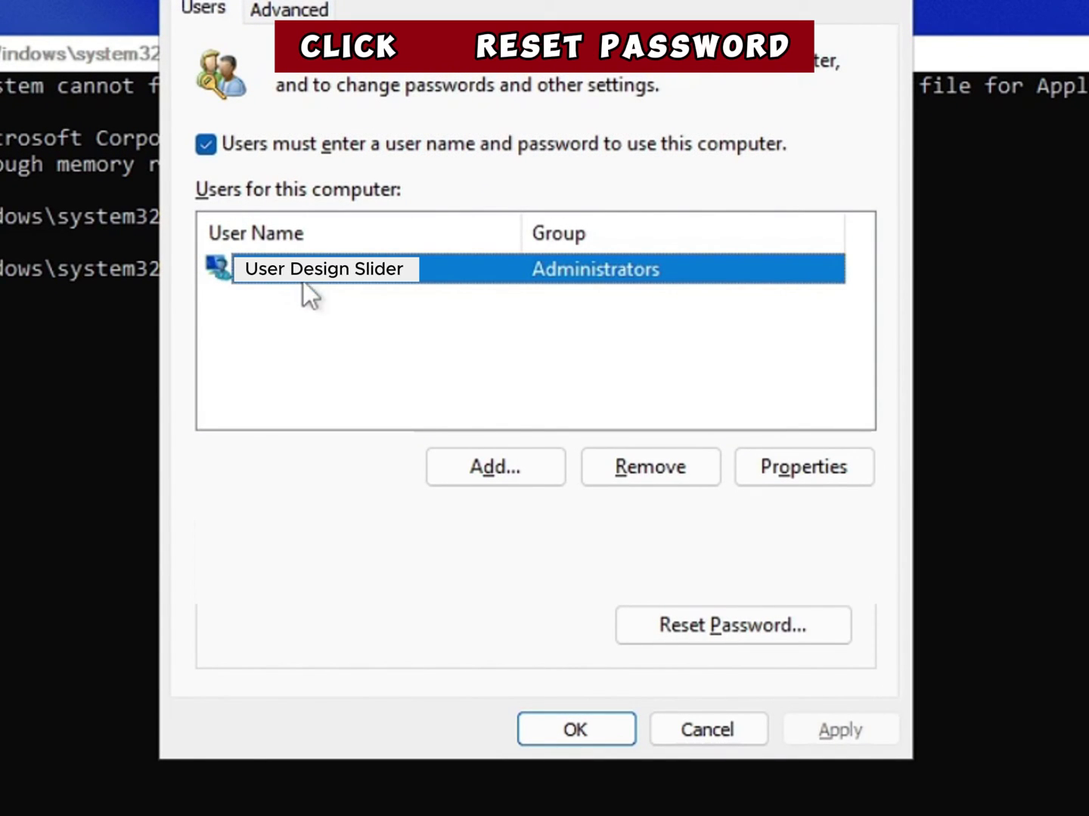
left_click(716, 632)
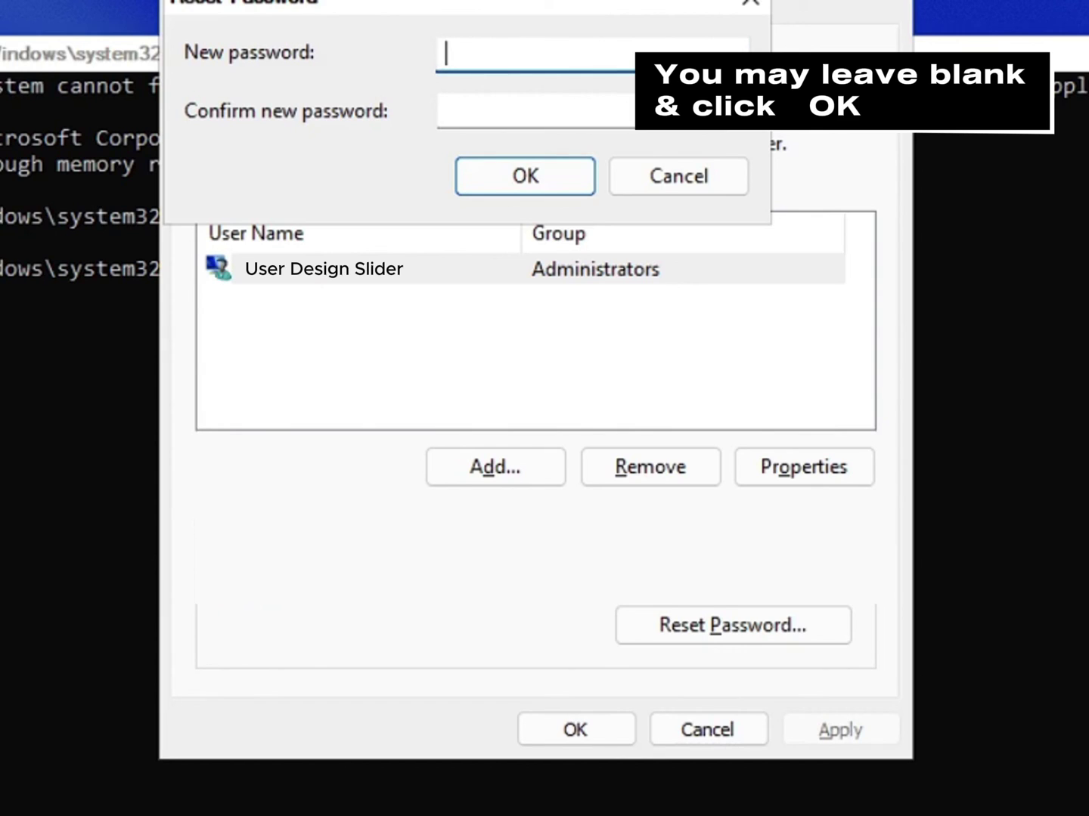
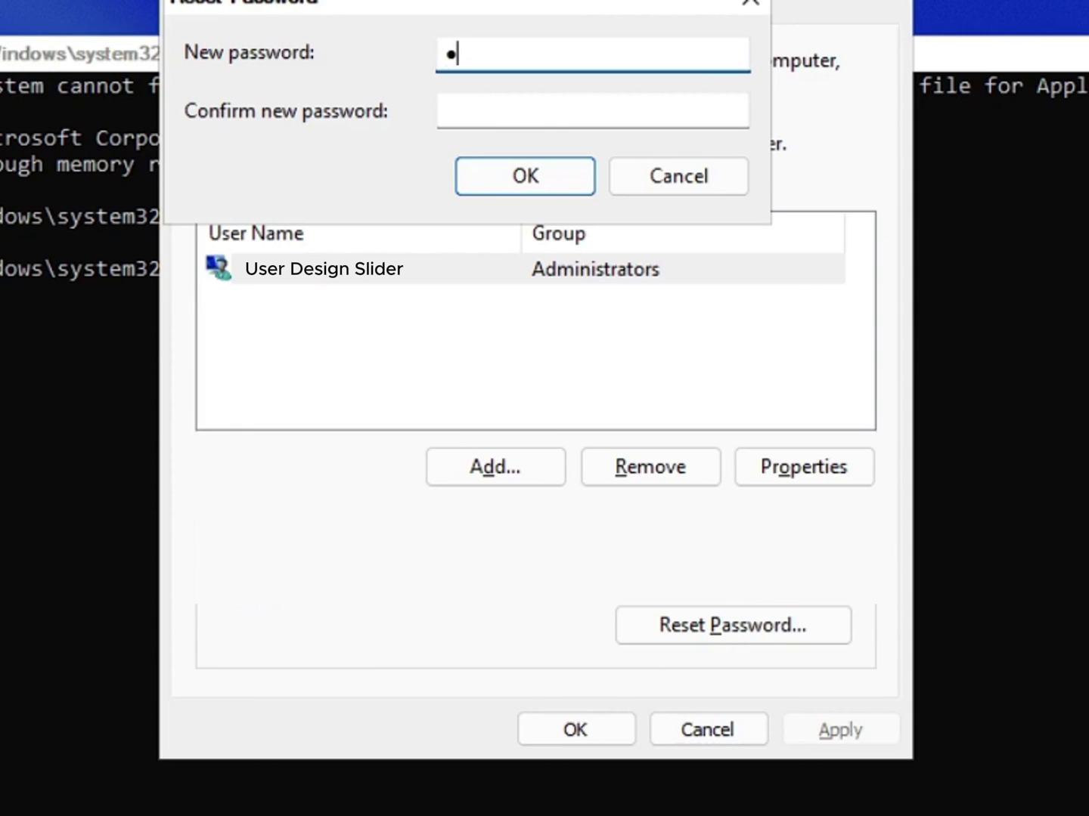
key("Tab")
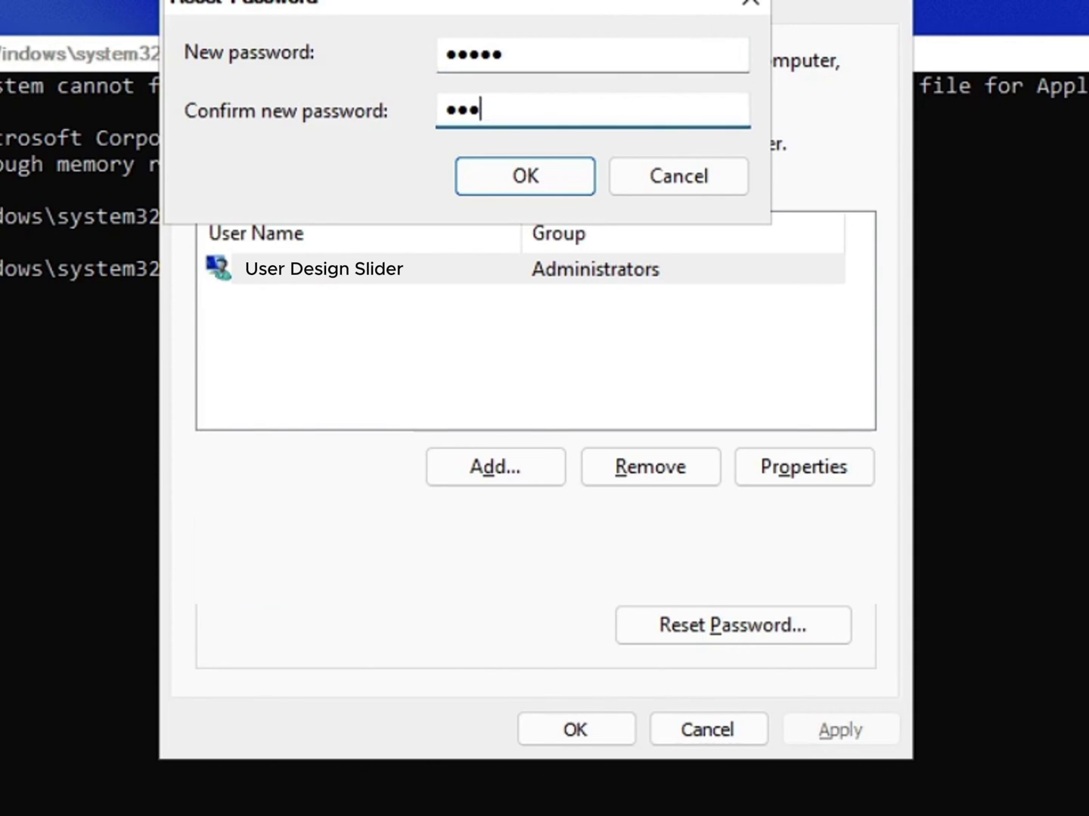
left_click(541, 186)
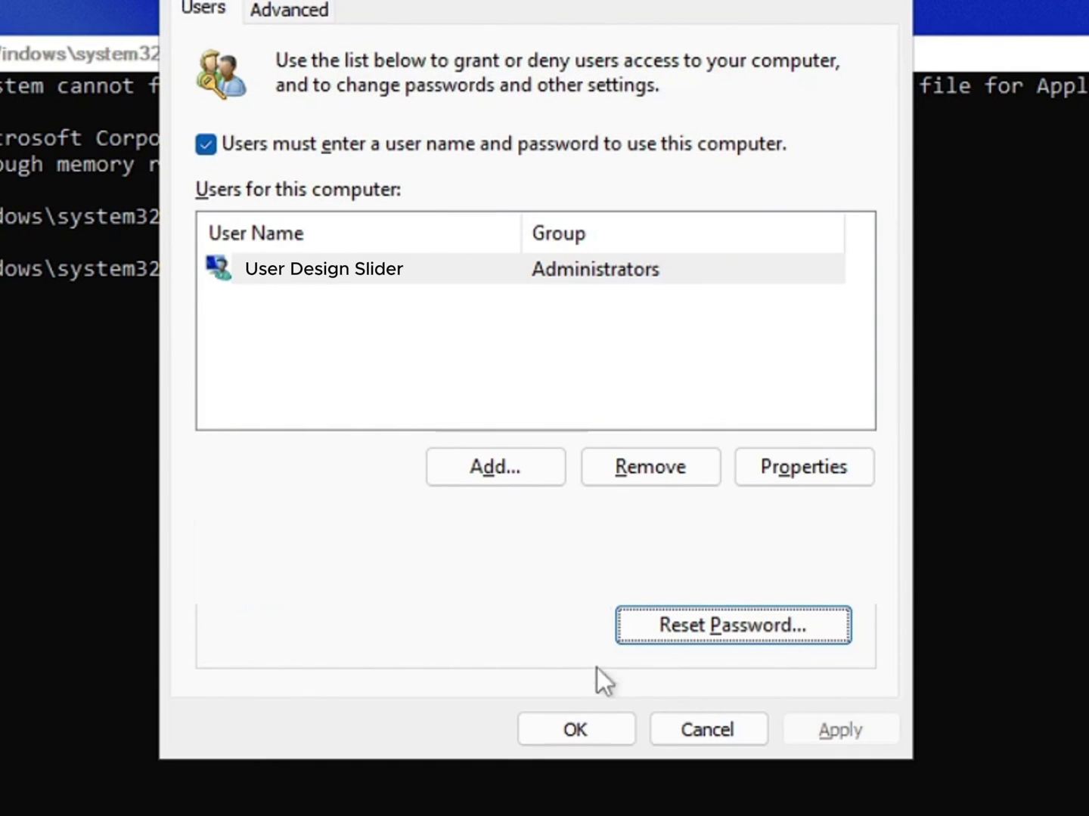
left_click(598, 726)
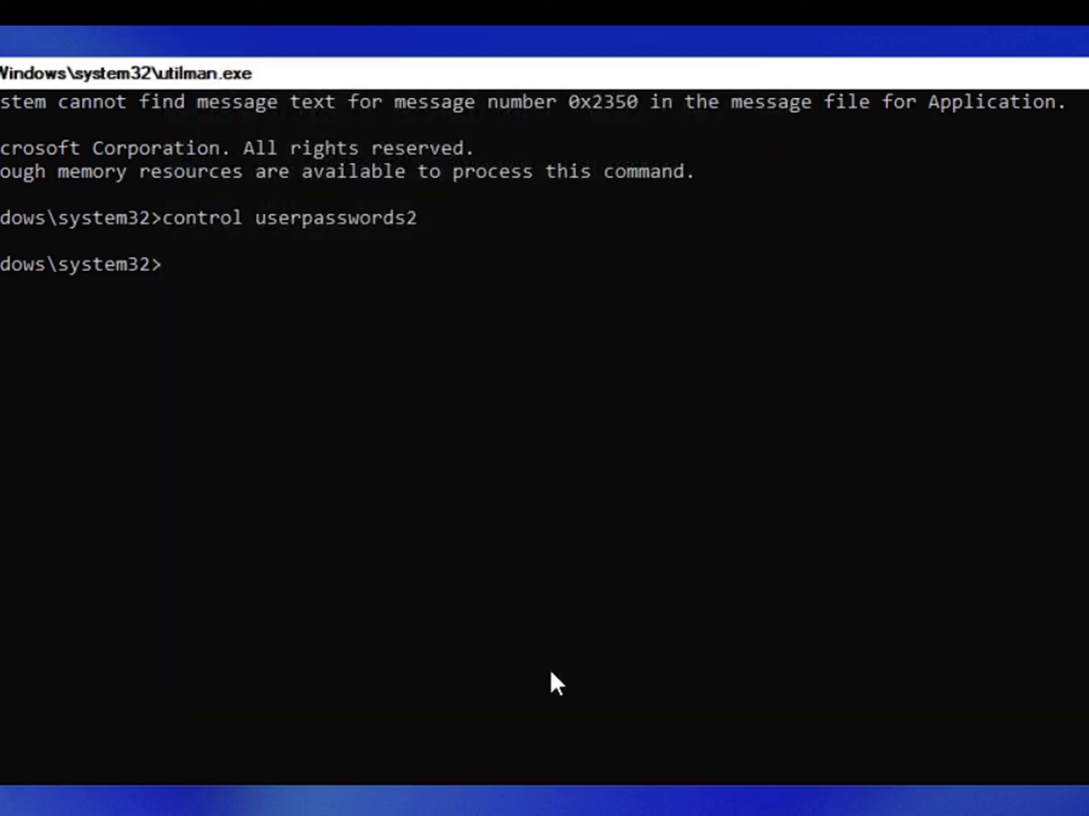
left_click(1034, 113)
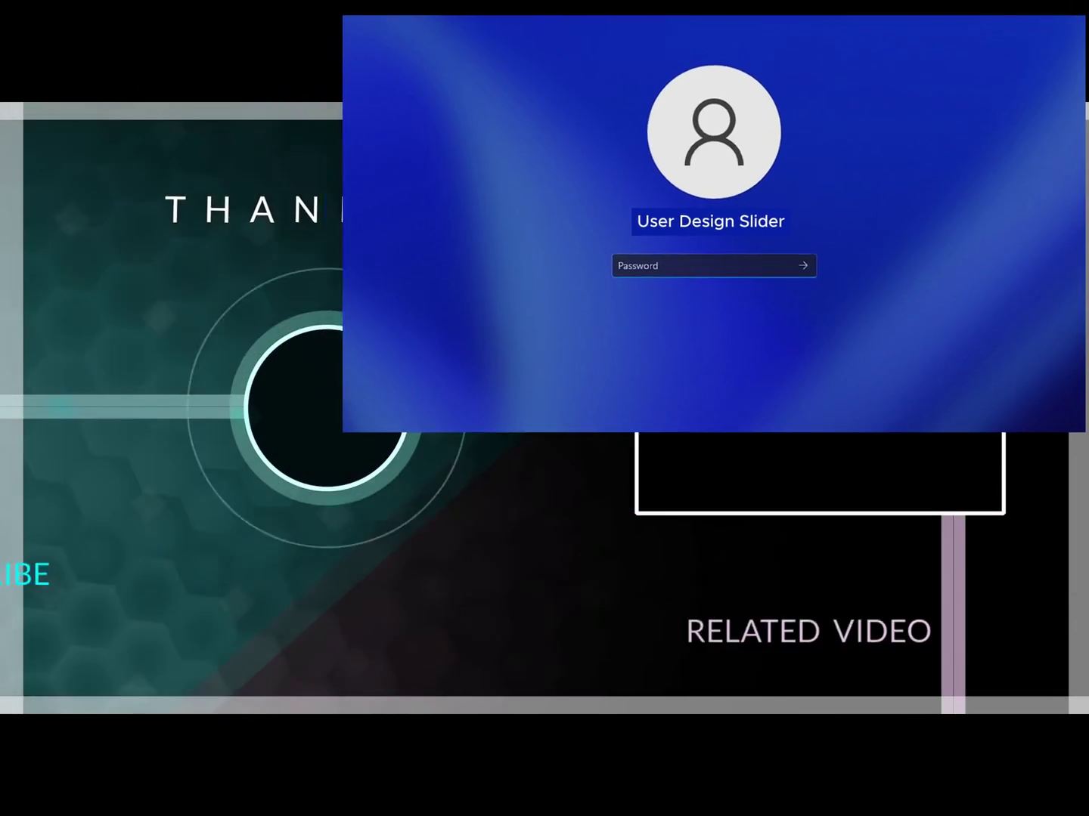
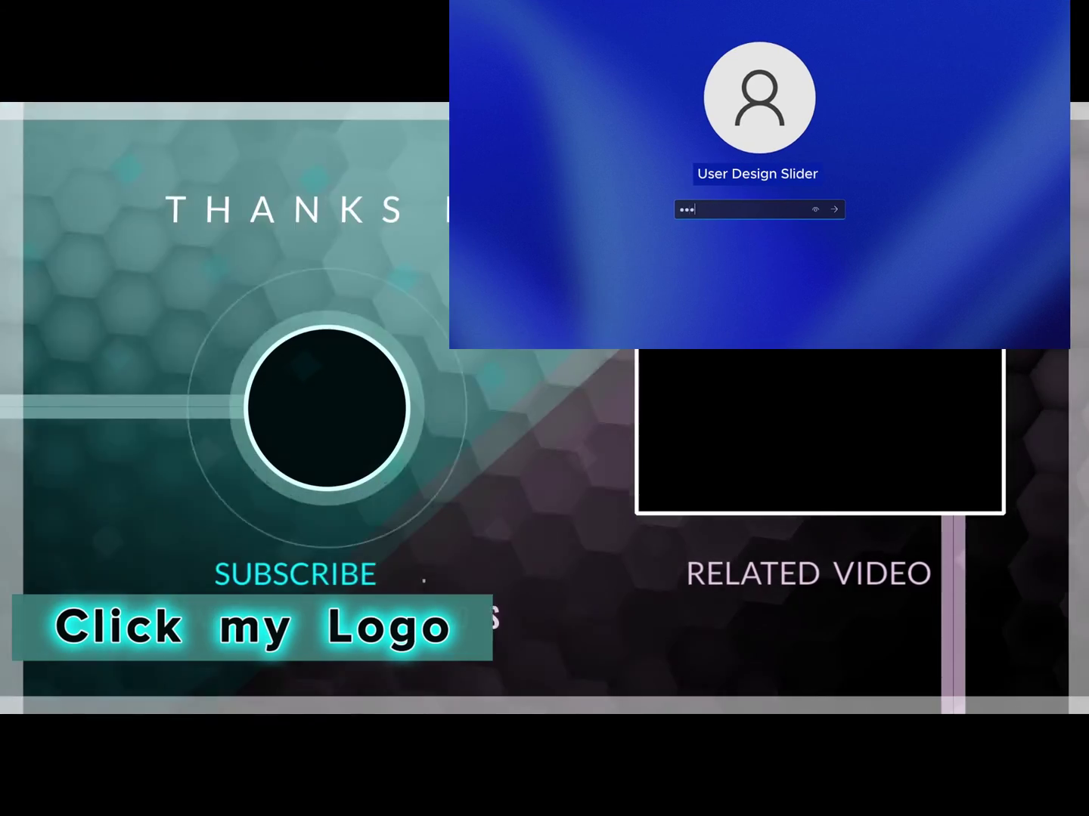
key("Return")
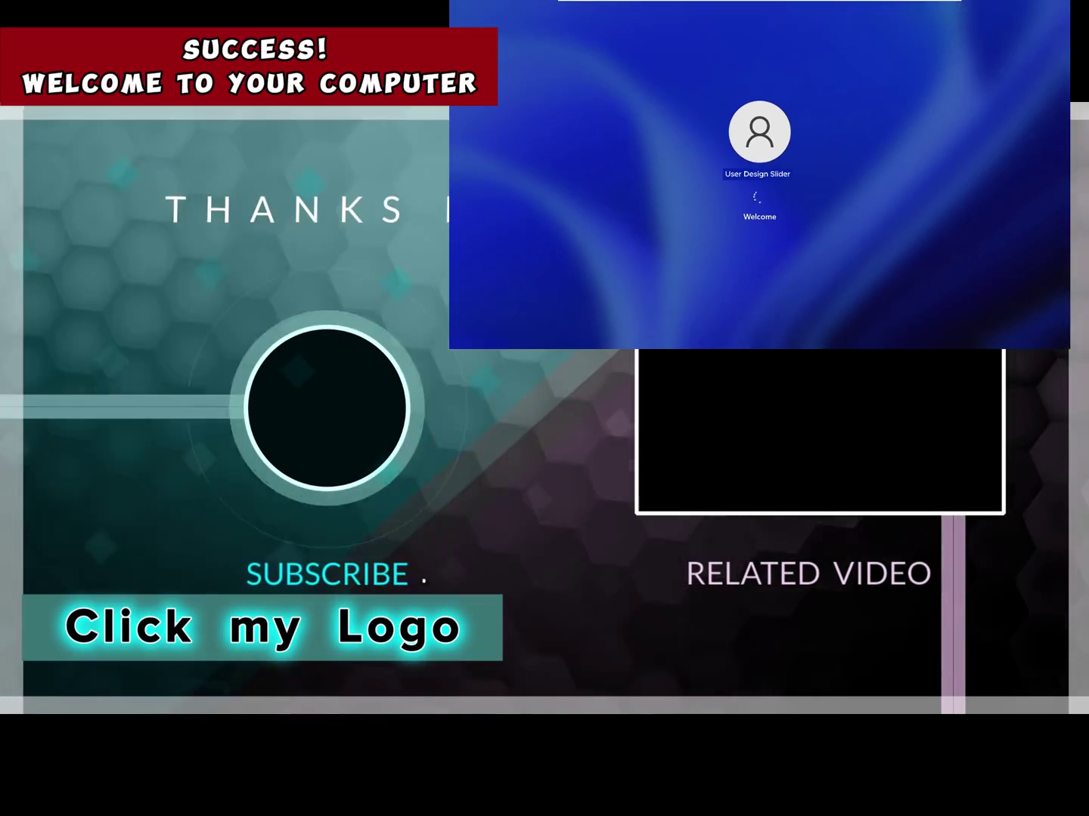